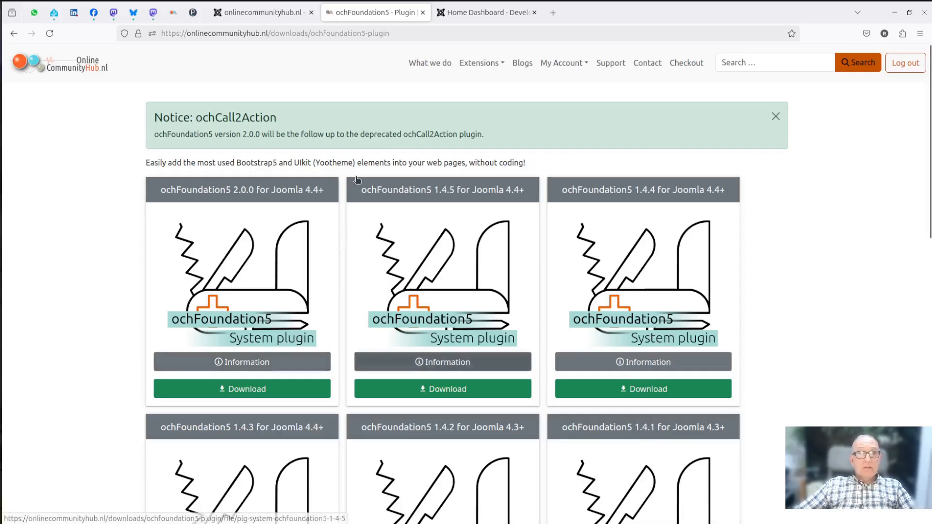
Install the ochFoundation5 system plugin and the ochElements editor button plugin in the Joomla administrator by uploading their packages
click(476, 19)
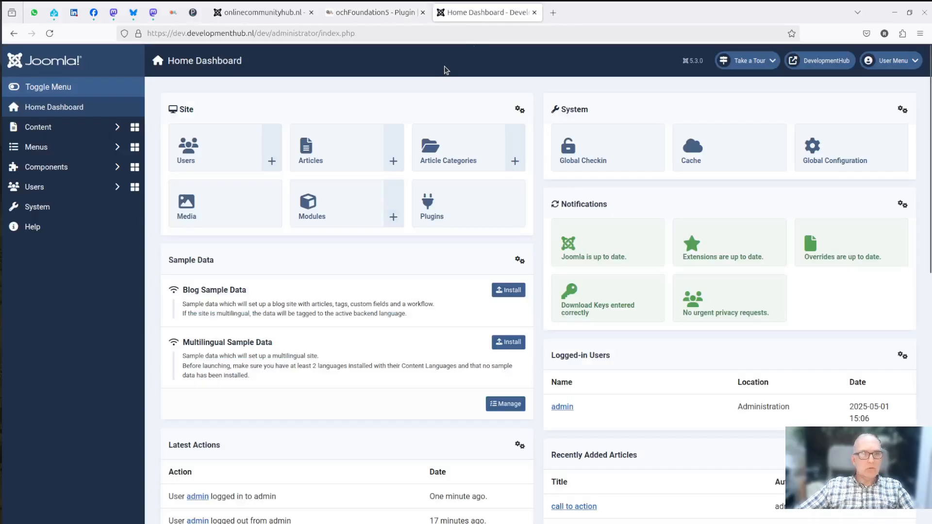
click(48, 208)
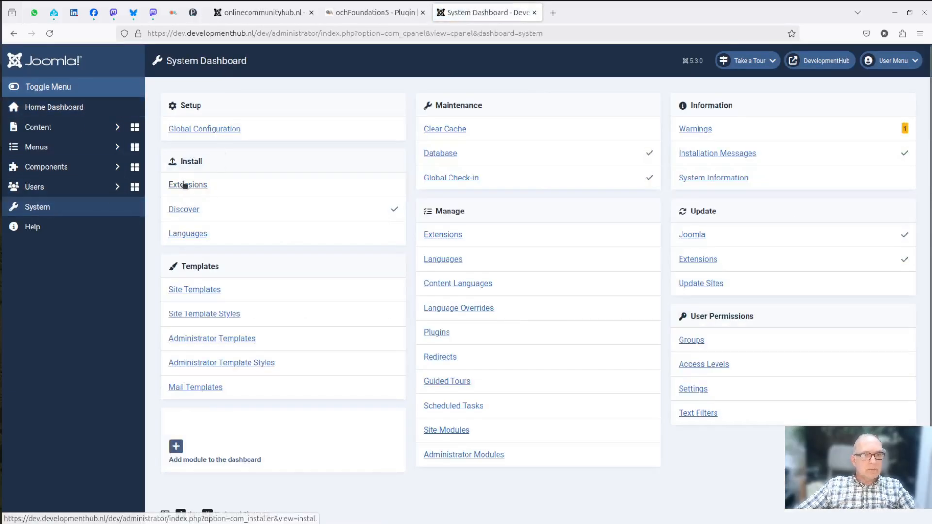
click(183, 184)
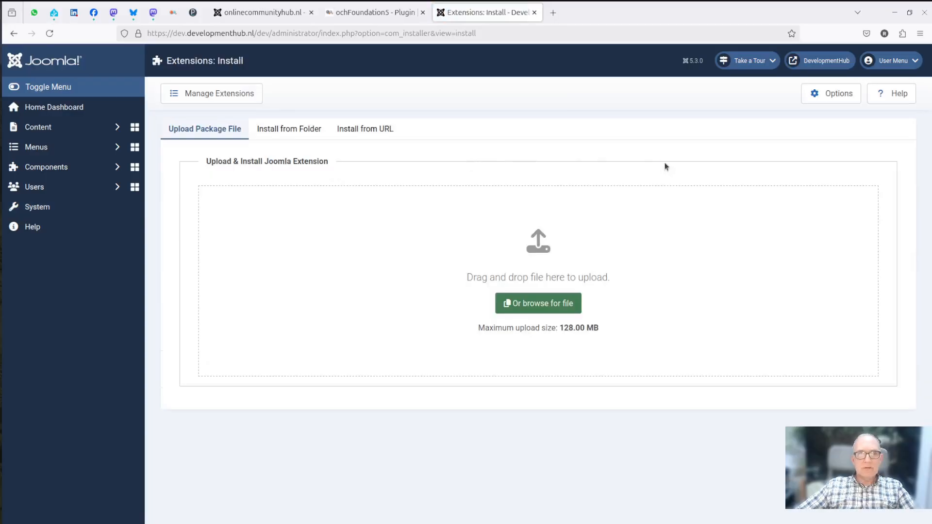
drag(929, 296, 546, 256)
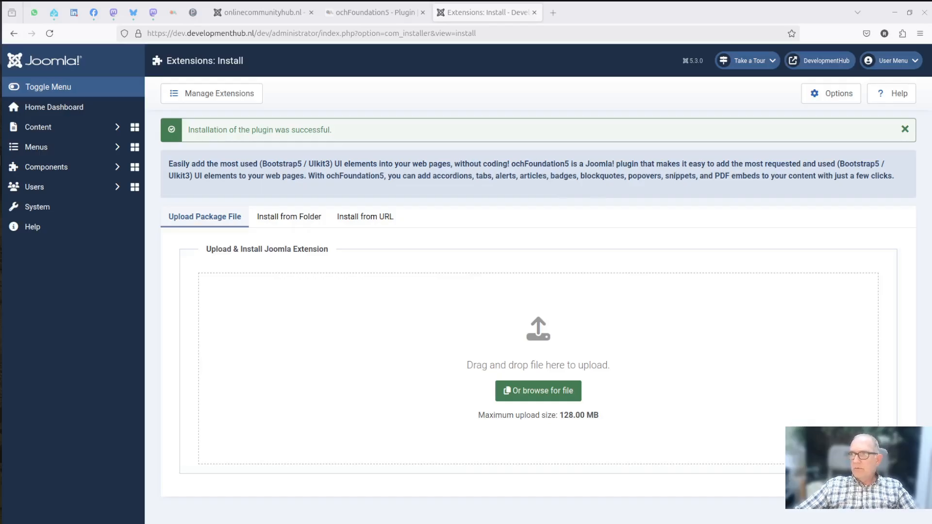
drag(670, 250, 461, 320)
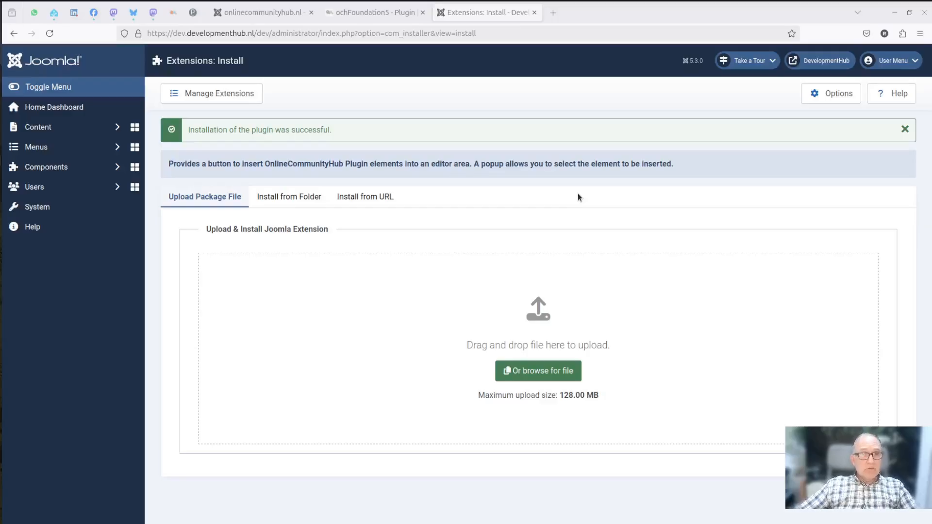
Filter the installed plugins by "och" and open the settings of the System - ochFoundation5 plugin
click(62, 214)
click(441, 333)
click(532, 135)
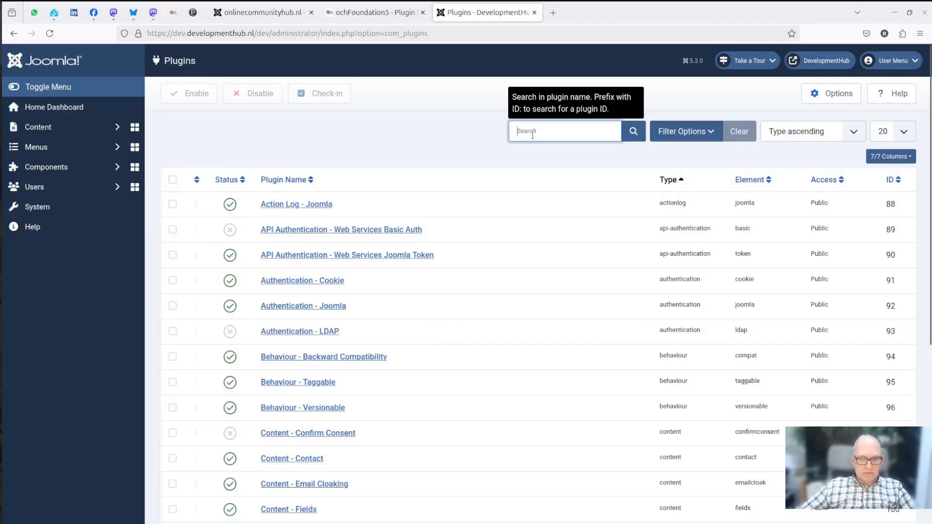
text(och)
key(Return)
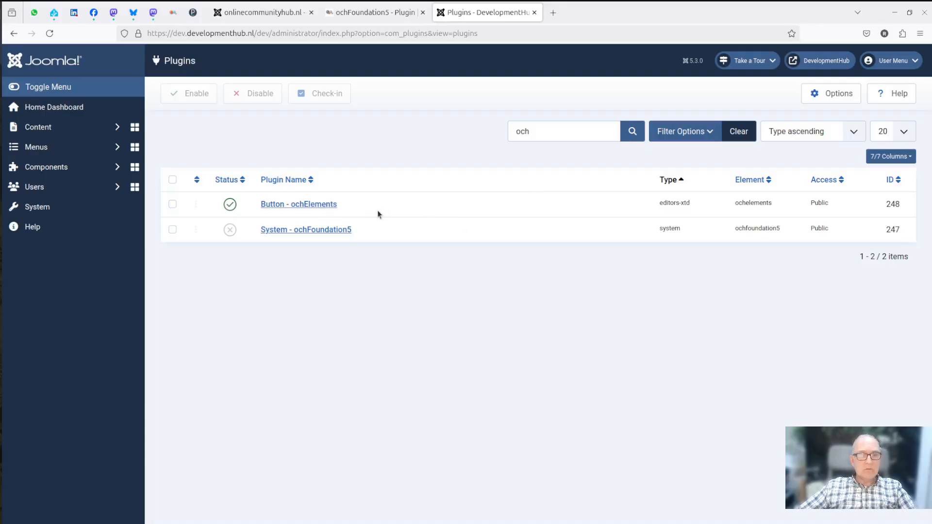
click(324, 232)
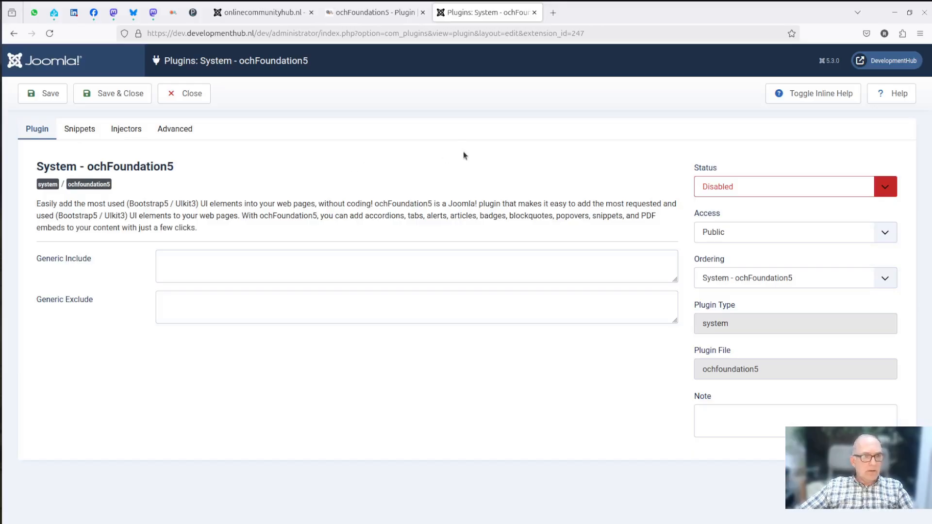
Show the inline help, set Event Trigger to System and Layout Prefix to bootstrap5, and turn on Load Framework JS / CSS and Enable Debug
click(804, 101)
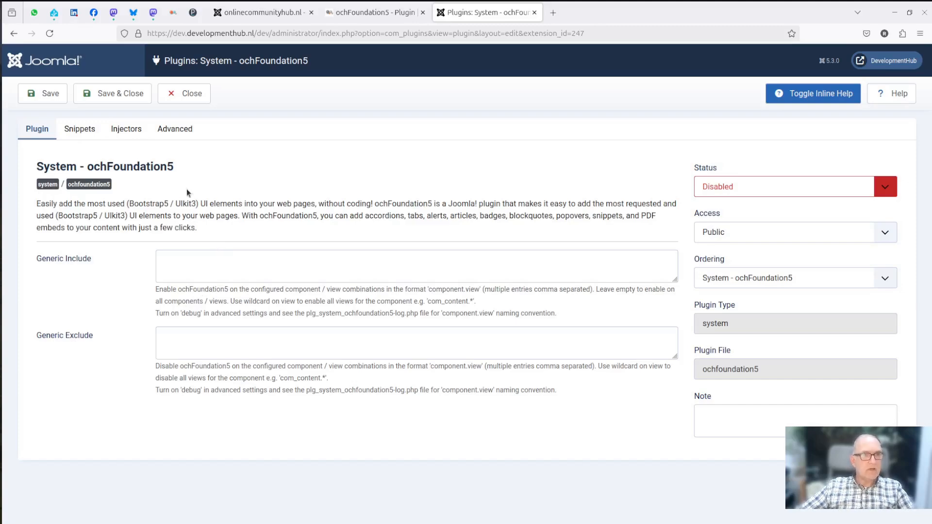
click(175, 130)
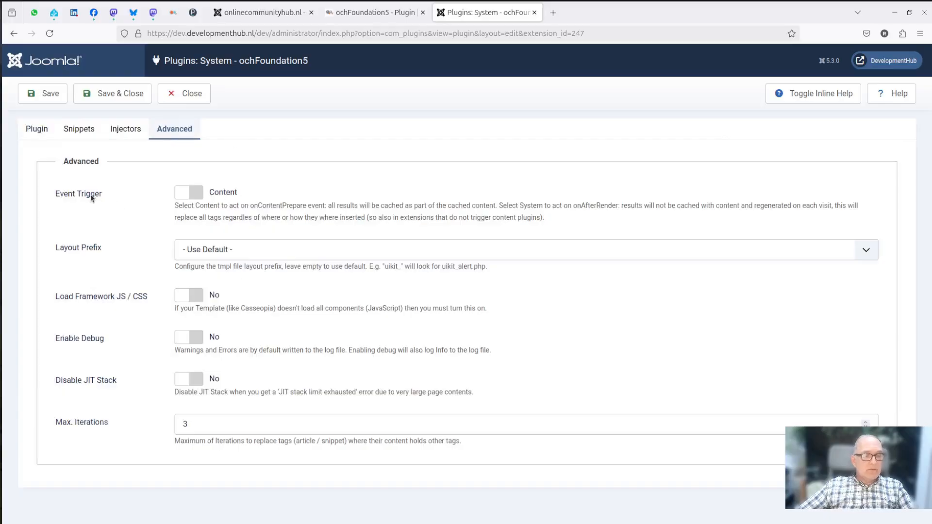
click(192, 194)
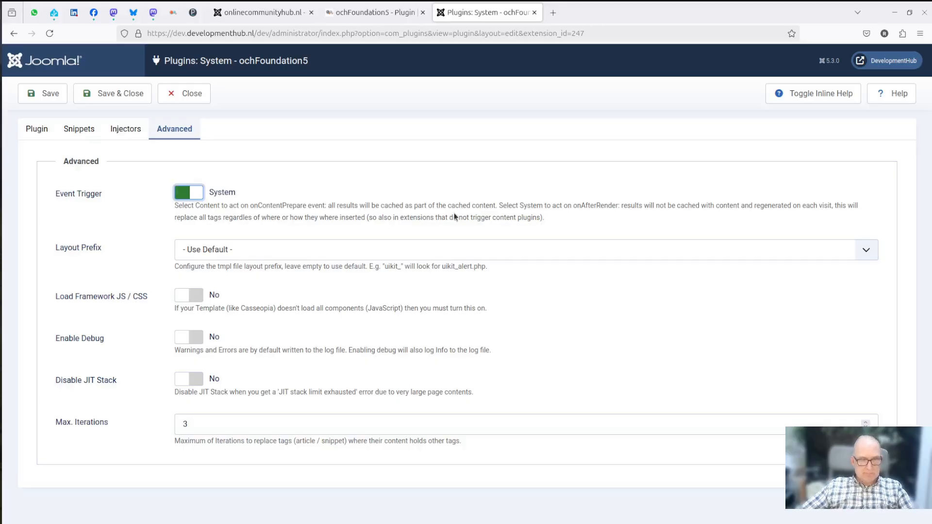
click(236, 252)
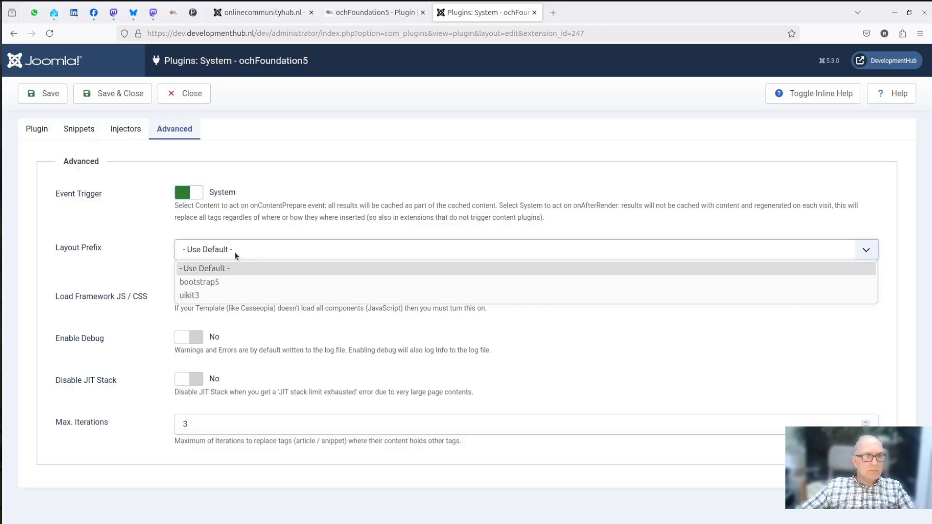
click(207, 284)
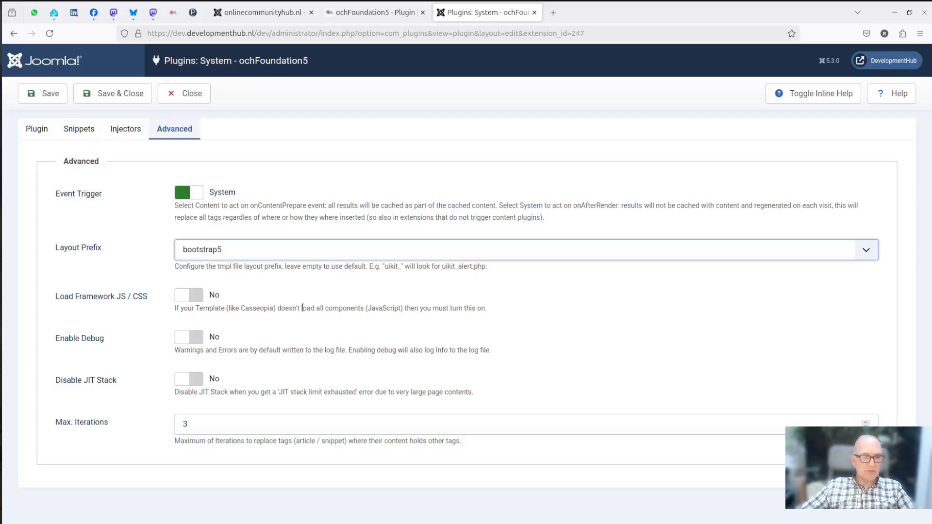
click(189, 295)
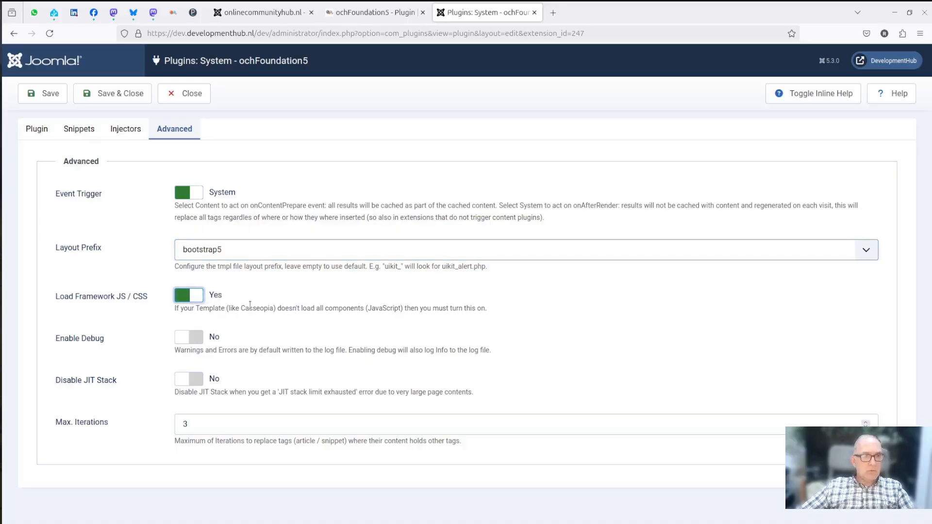
click(195, 337)
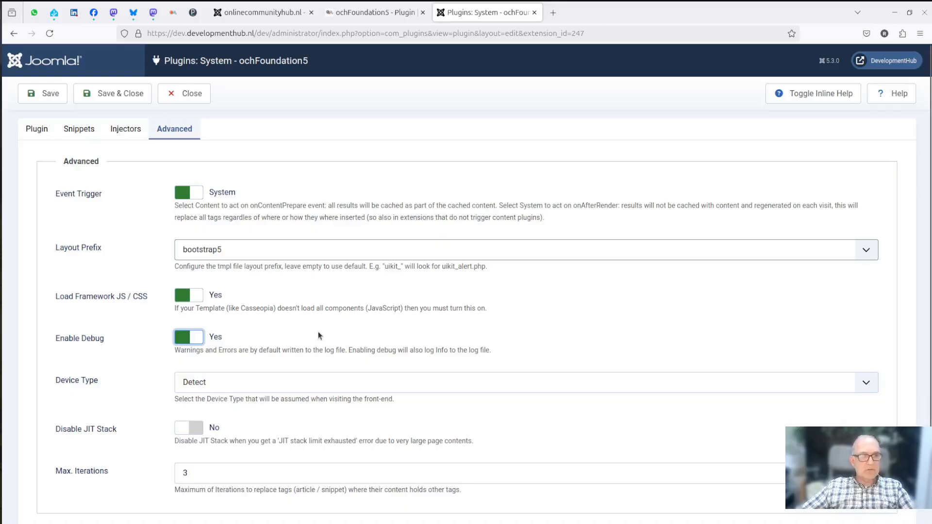
Set the ochFoundation5 plugin's status to Enabled, then save and close it
click(34, 130)
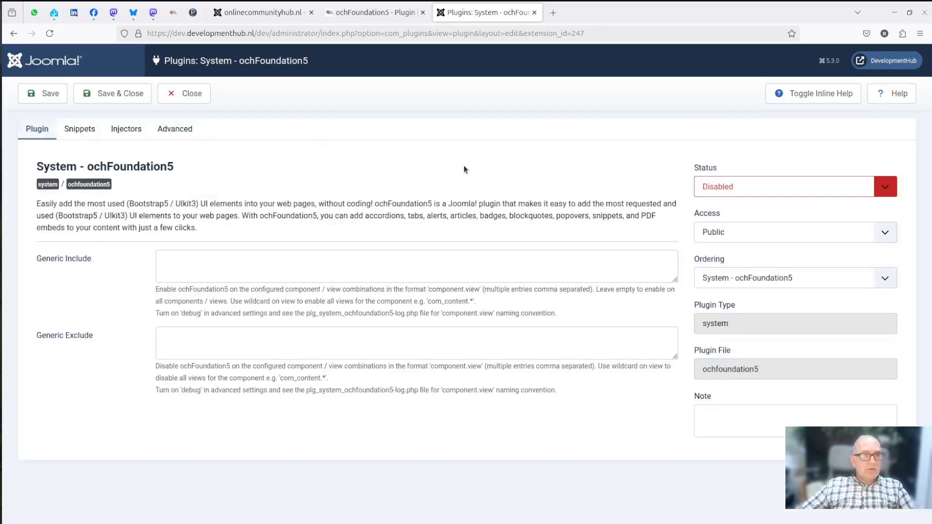
click(715, 190)
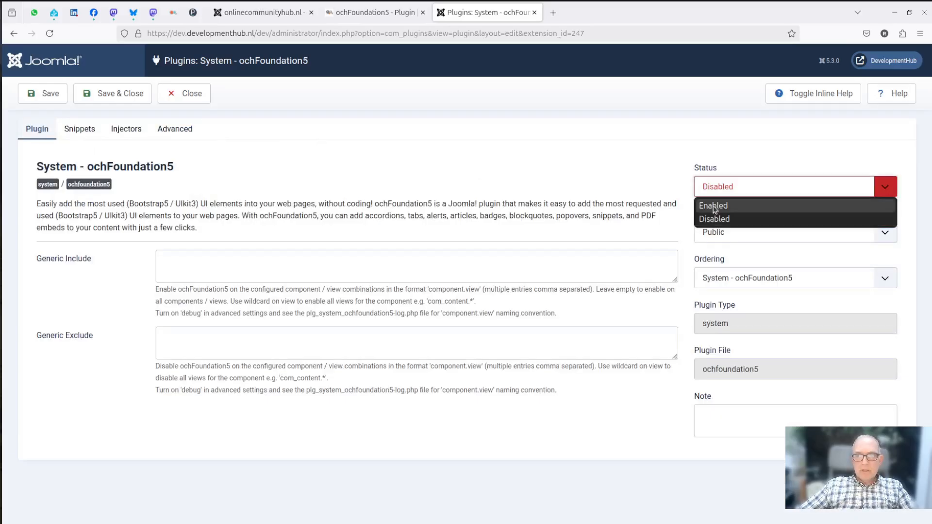
click(714, 206)
click(119, 94)
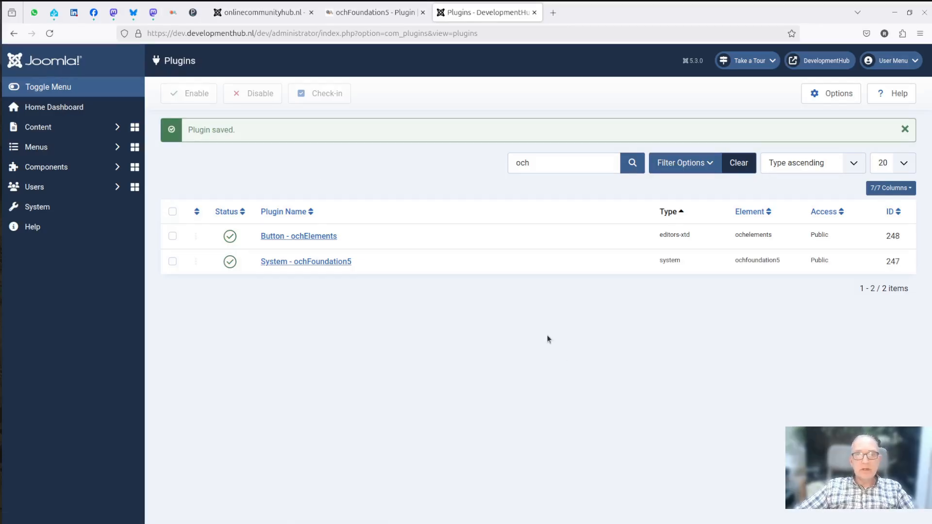
View the Love article on the site's front end, under the sample layout articles
click(814, 65)
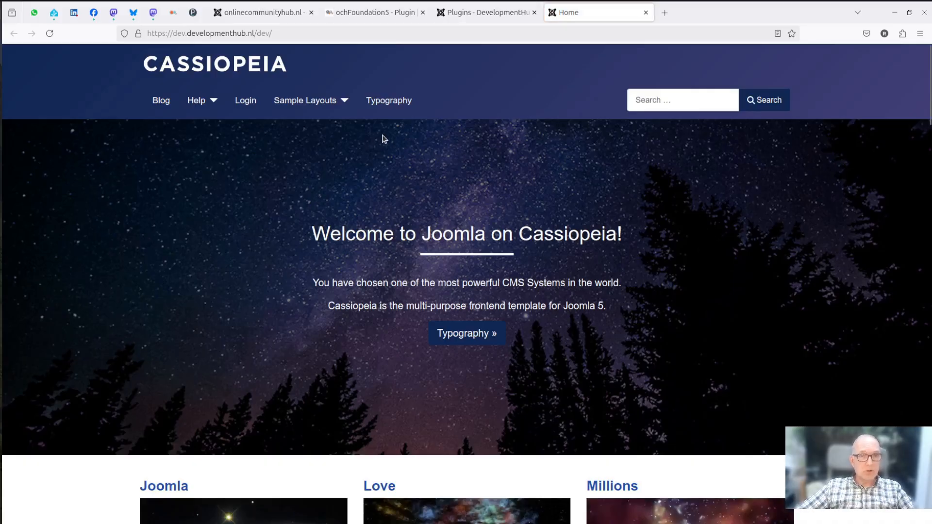
click(344, 103)
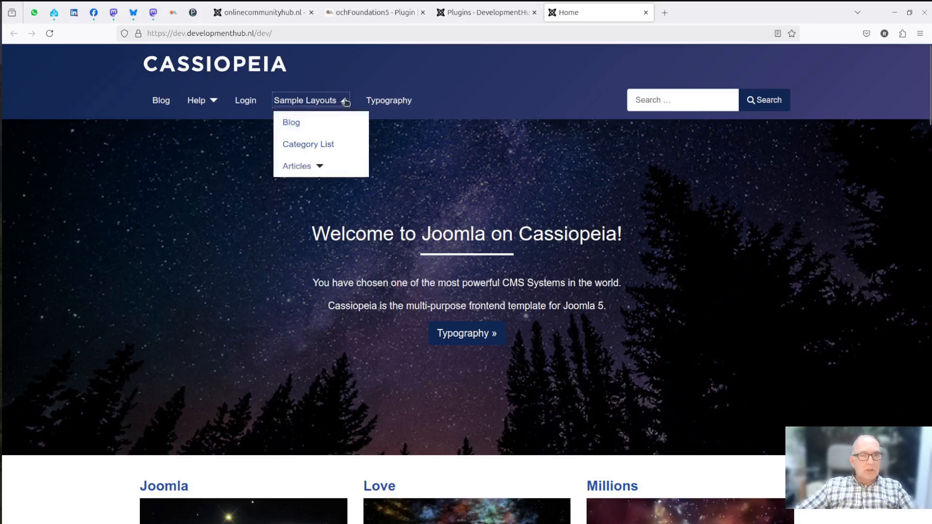
click(320, 166)
click(299, 212)
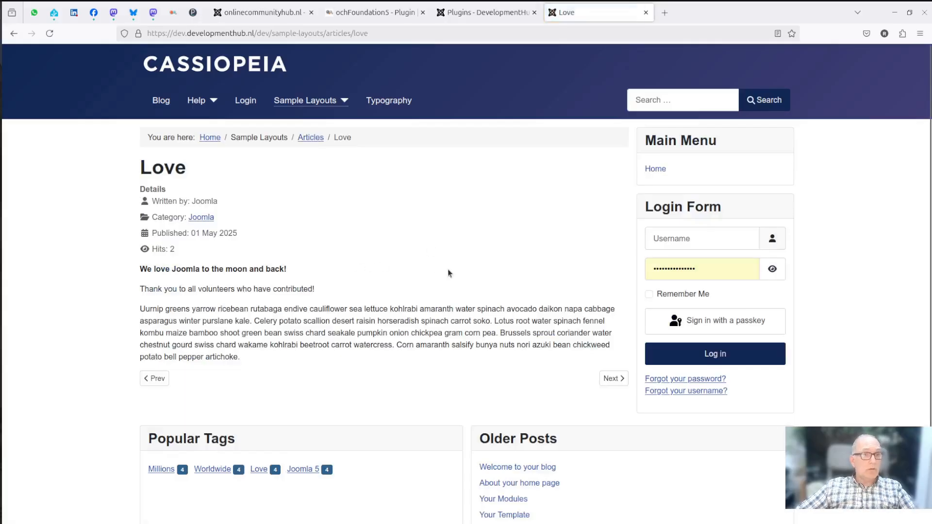
Return to the Joomla administrator and open the Love article for editing
click(482, 16)
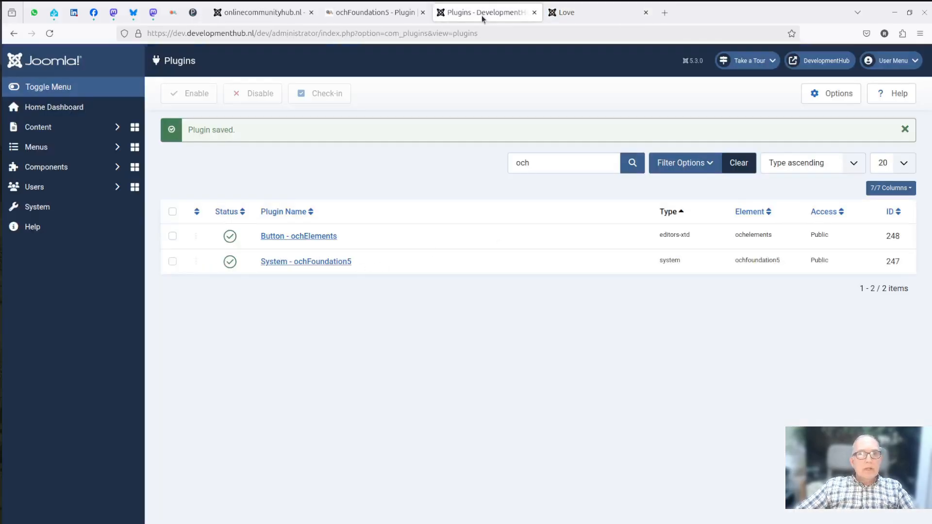
click(61, 128)
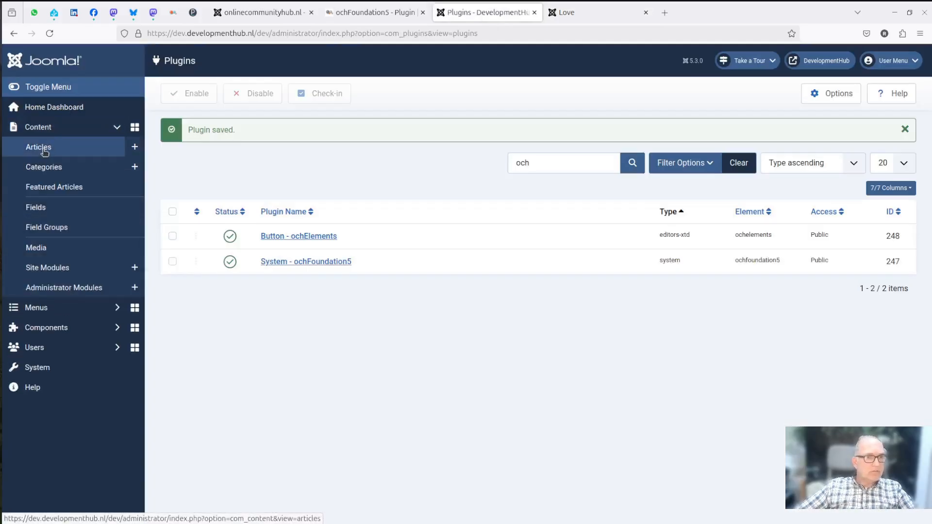
click(39, 148)
scroll(471, 269, down, 3)
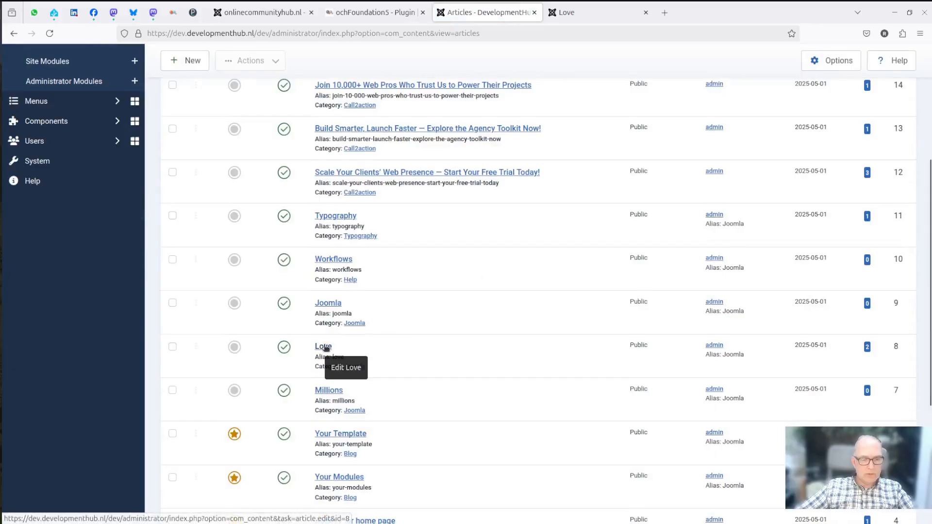
click(326, 347)
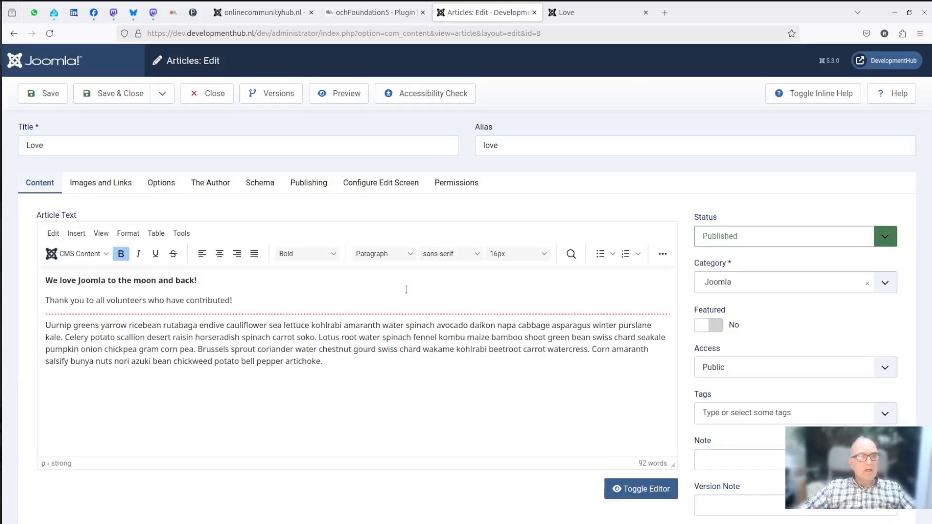
Insert an ochElements alert tag on a new line below "Thank you to all volunteers who have contributed!"
click(327, 302)
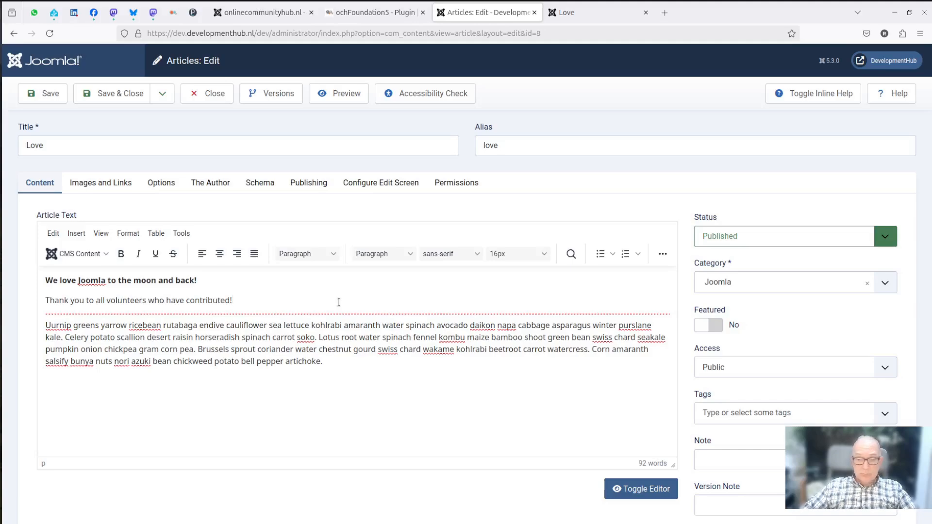
key(Return)
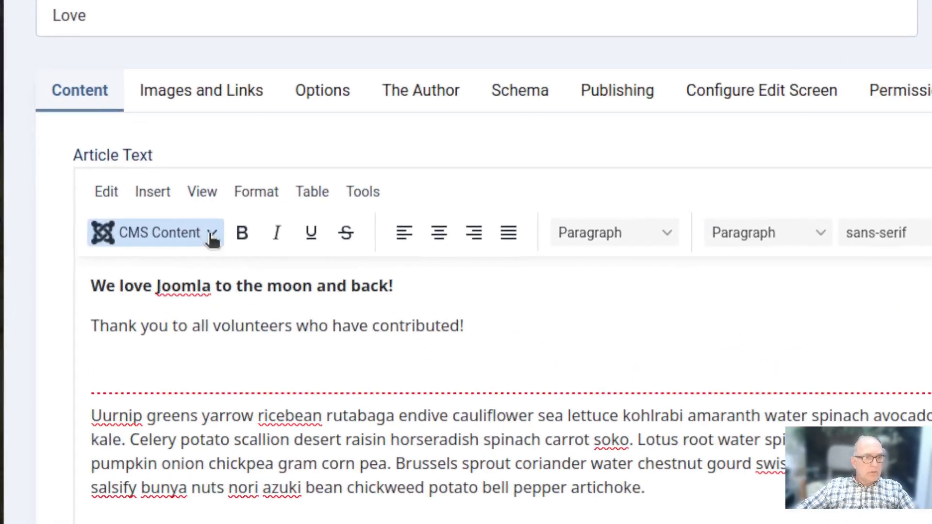
click(213, 237)
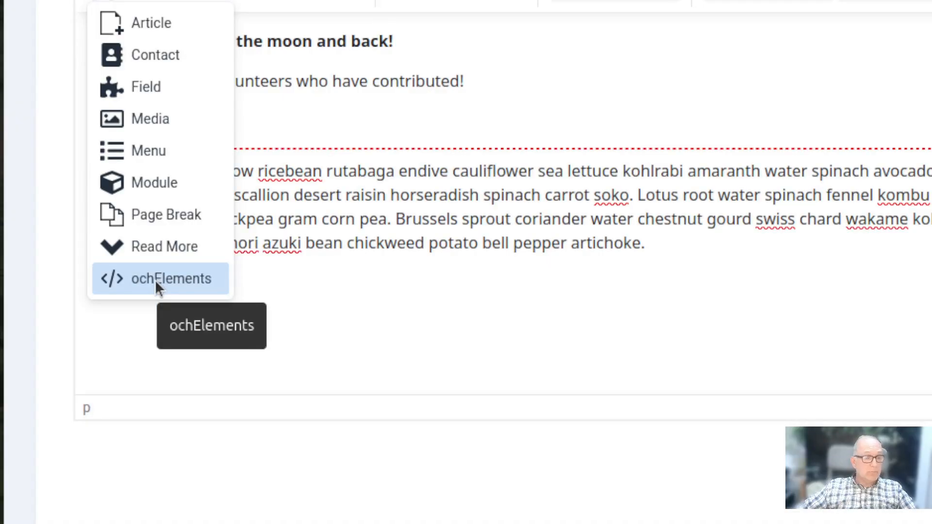
click(155, 280)
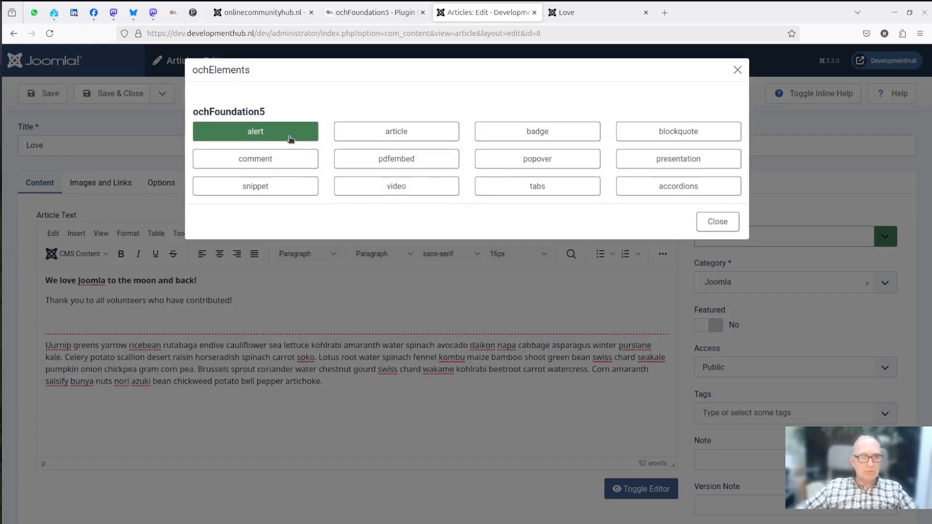
click(257, 132)
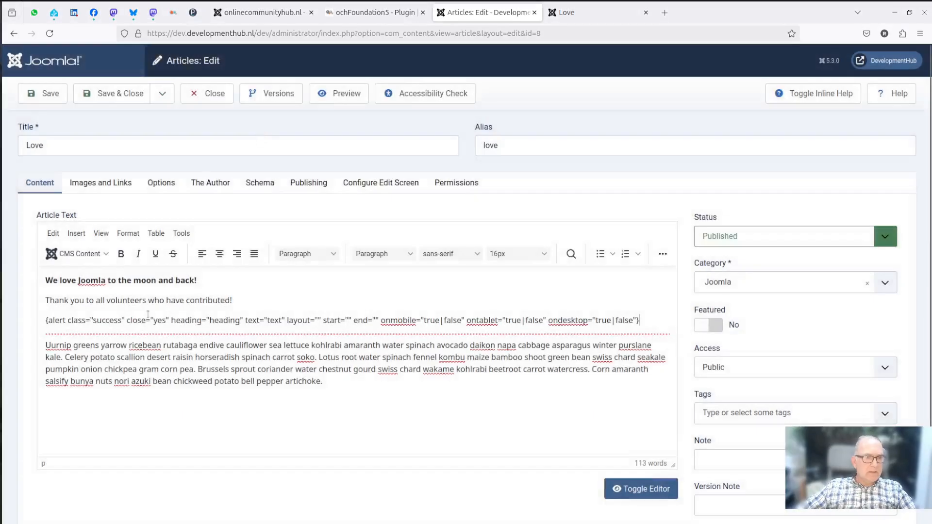
drag(44, 322, 639, 323)
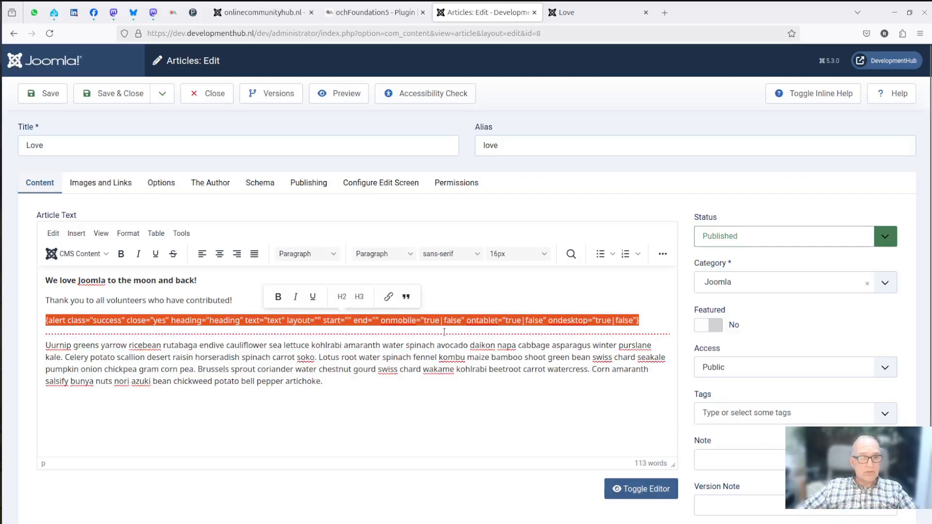
click(129, 318)
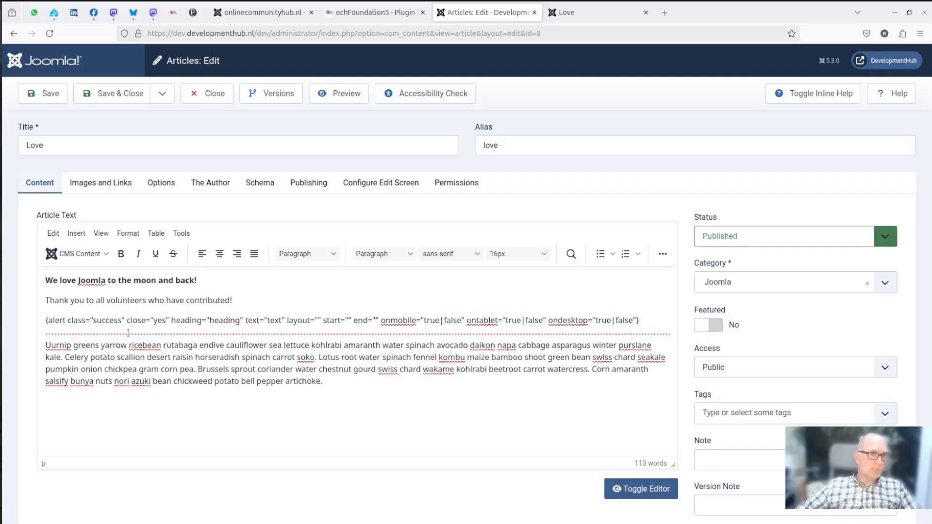
double_click(106, 321)
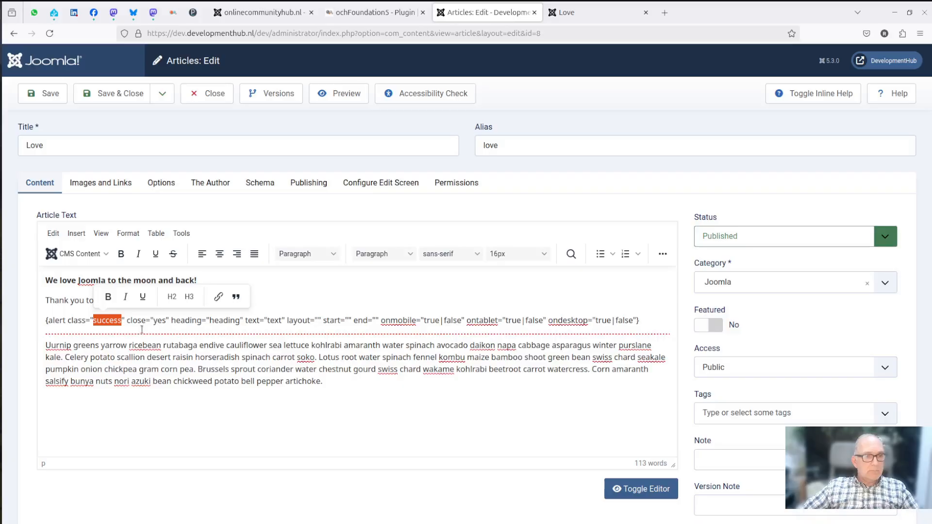
double_click(160, 322)
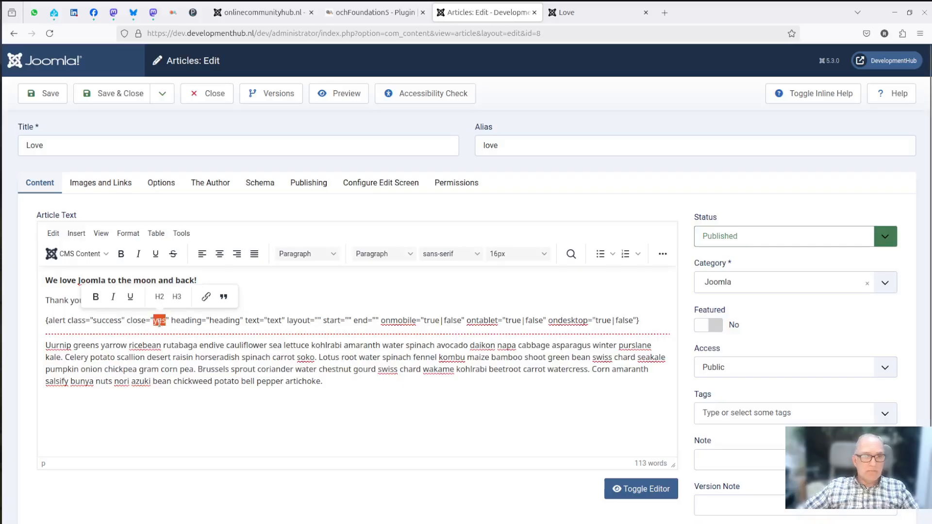
Set the alert tag's heading to "Important" and its text to "Do not forget to share this page on Facebook!"
double_click(223, 321)
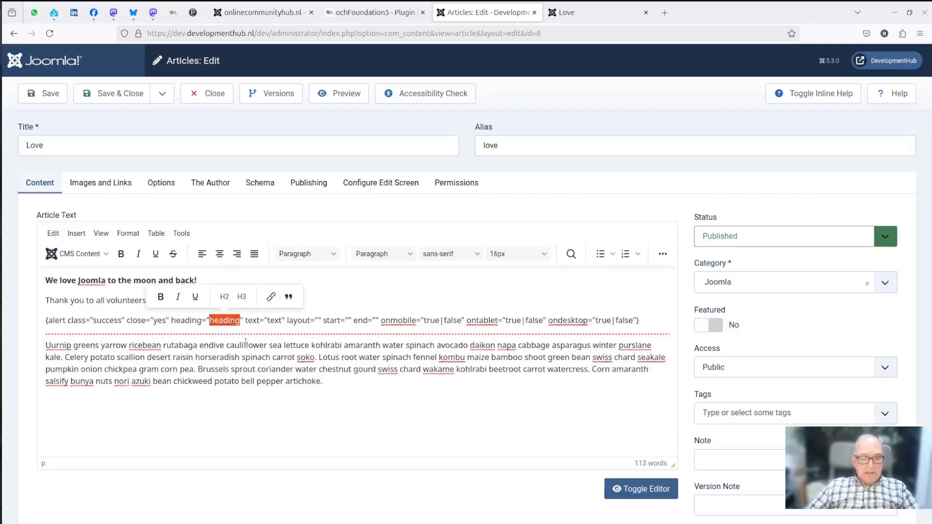
text(Important)
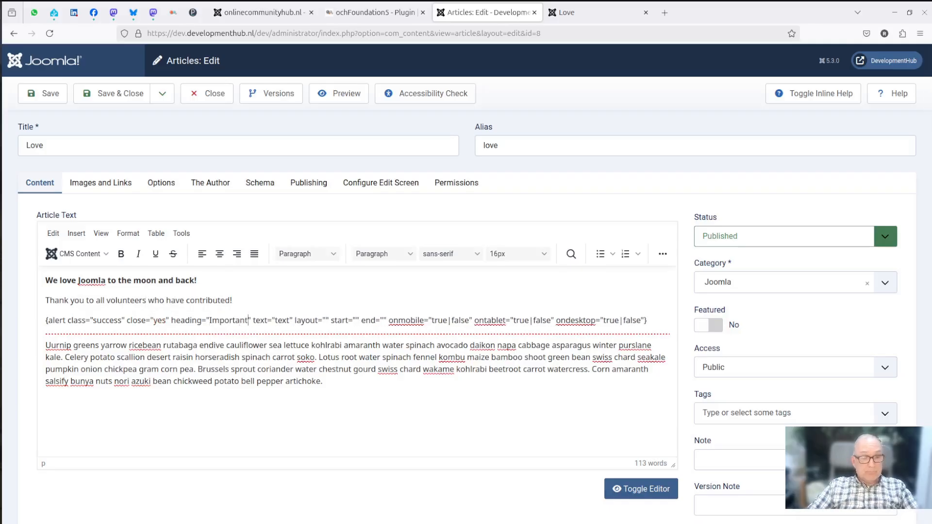
double_click(281, 322)
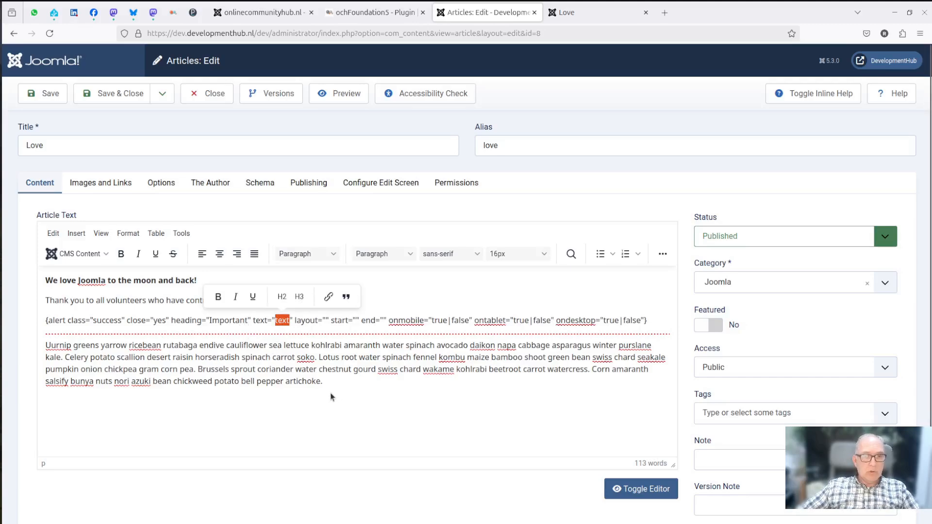
text(Do not fo)
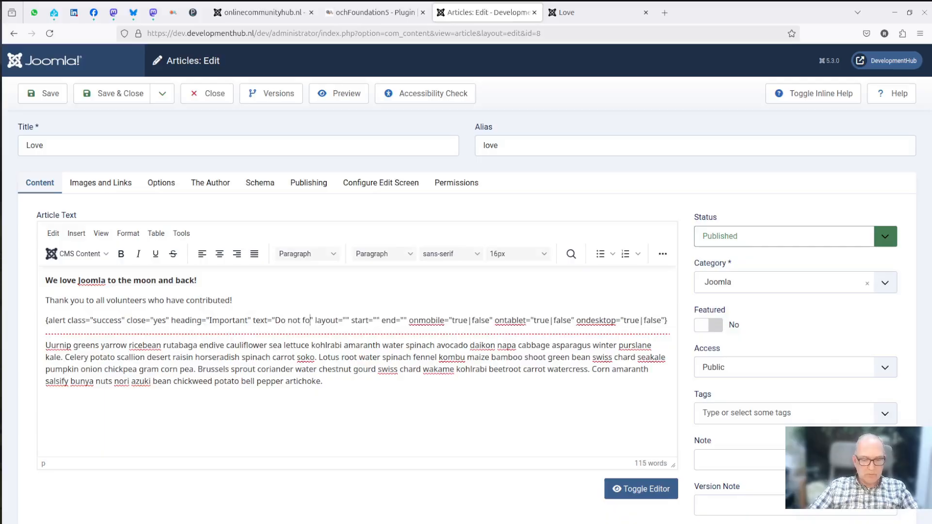
text(rget )
text(to share this)
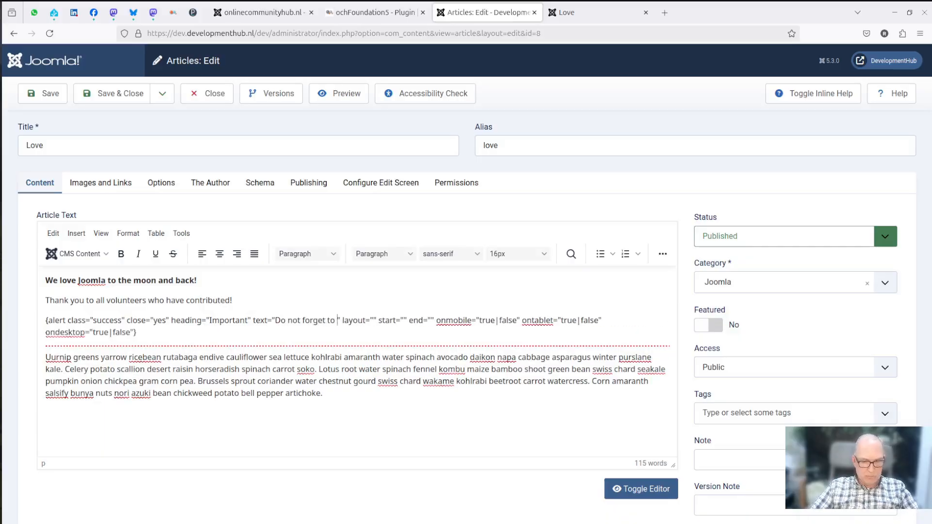
text( page on Fac)
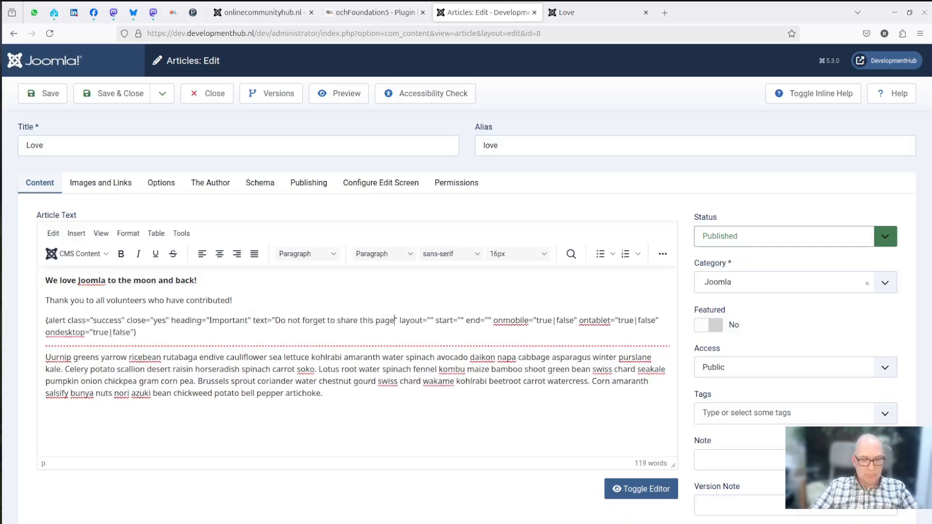
text(ebook!)
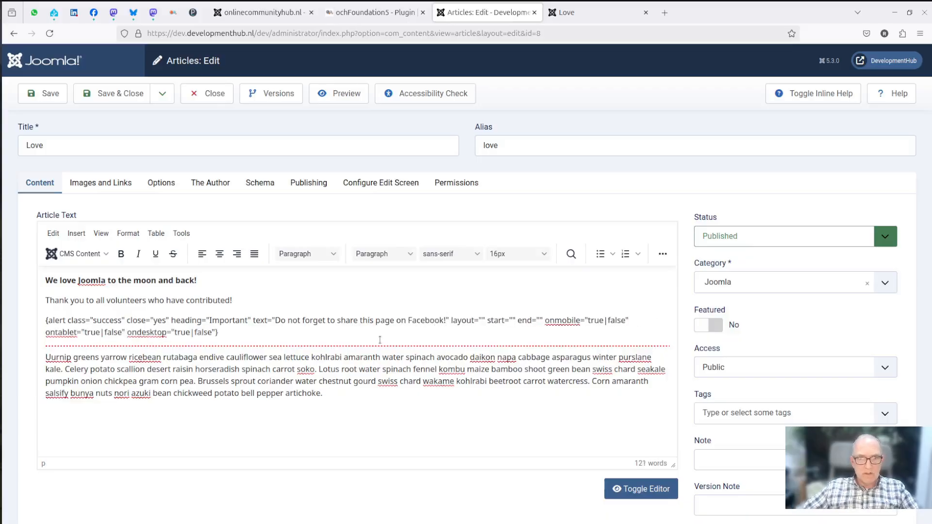
Remove the layout, start, end, onmobile, ontablet and ondesktop attributes from the alert tag and save the article
drag(447, 321, 213, 333)
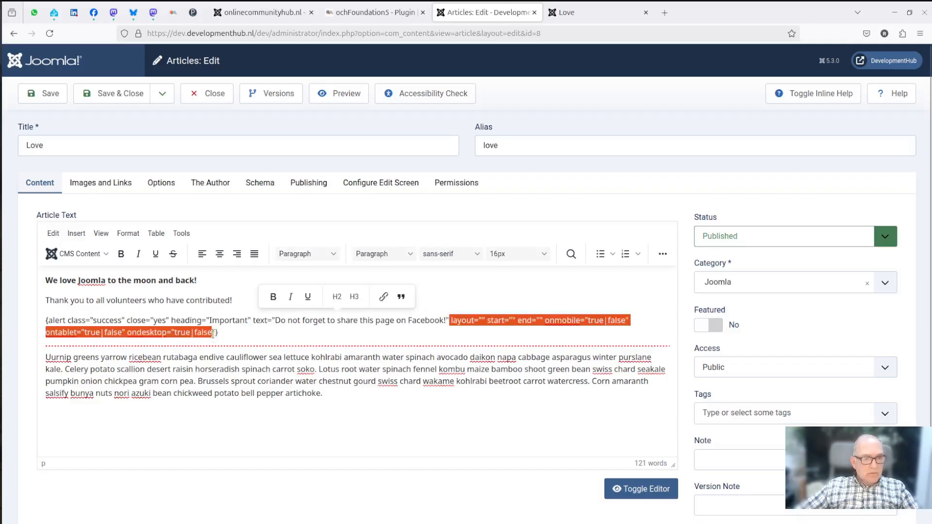
key(BackSpace)
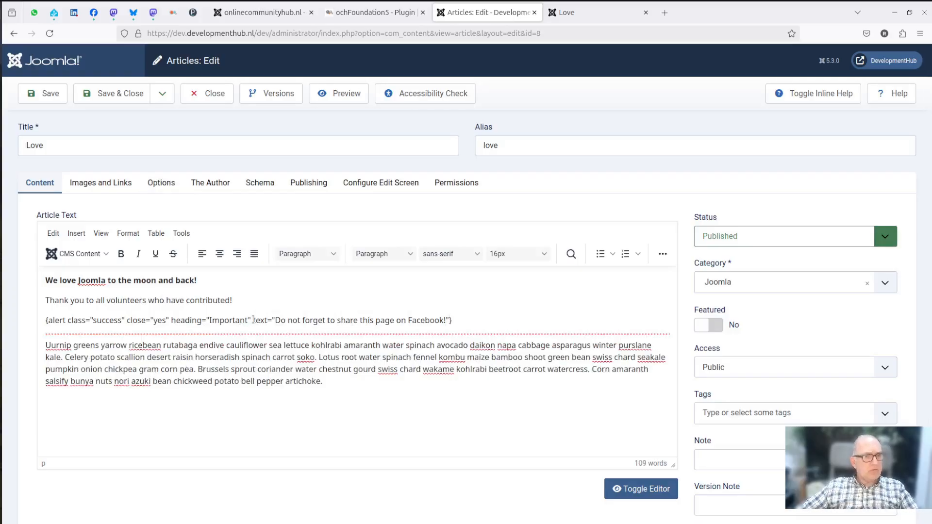
click(55, 97)
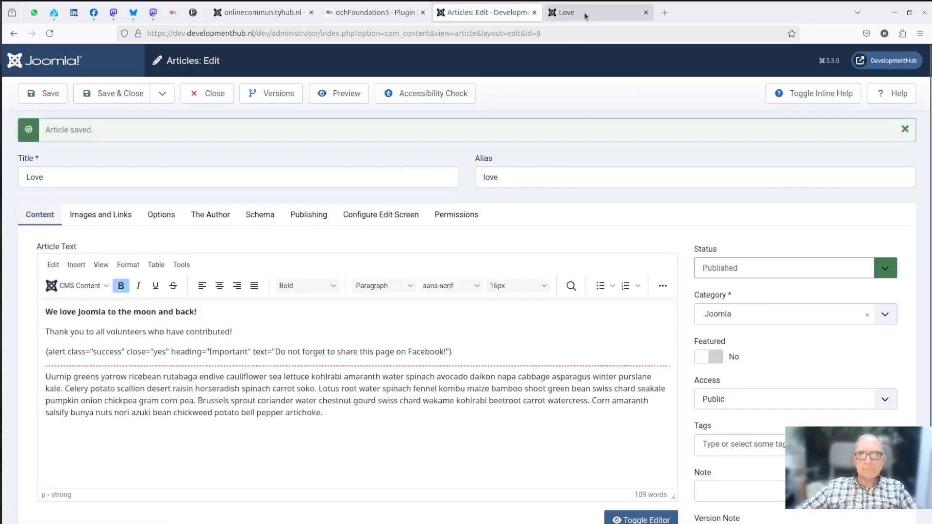
Reload the Love article on the site's front end and view how the alert is displayed
click(584, 12)
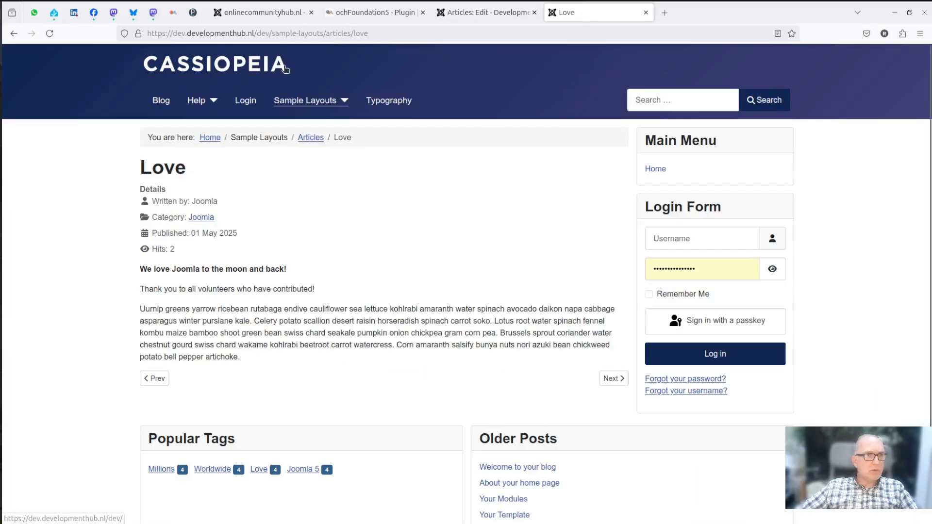
click(51, 36)
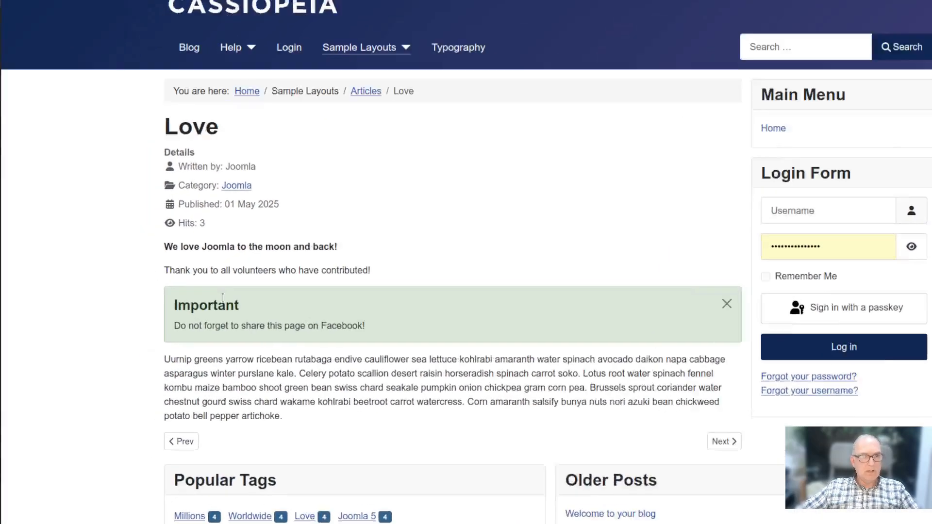
scroll(338, 234, down, 1)
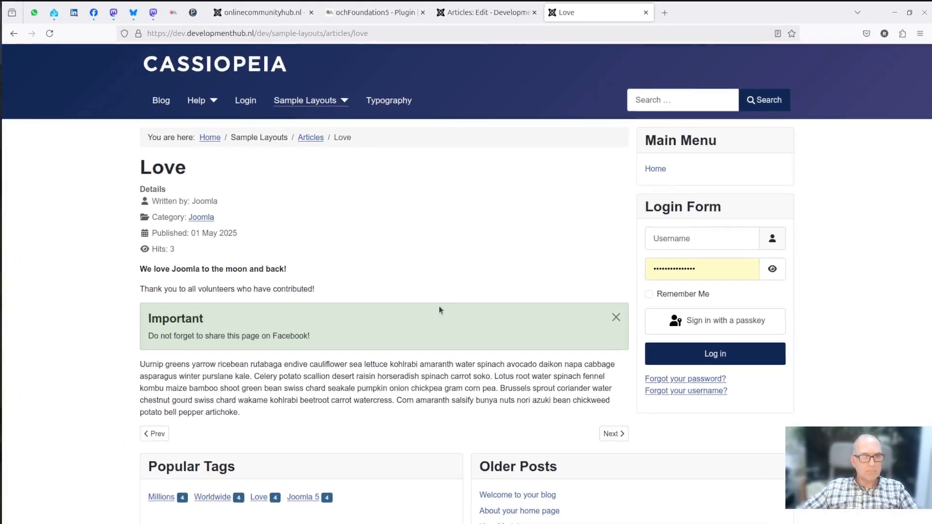
Return to the article editor and insert a second ochElements alert tag on a new line below the first one
click(491, 13)
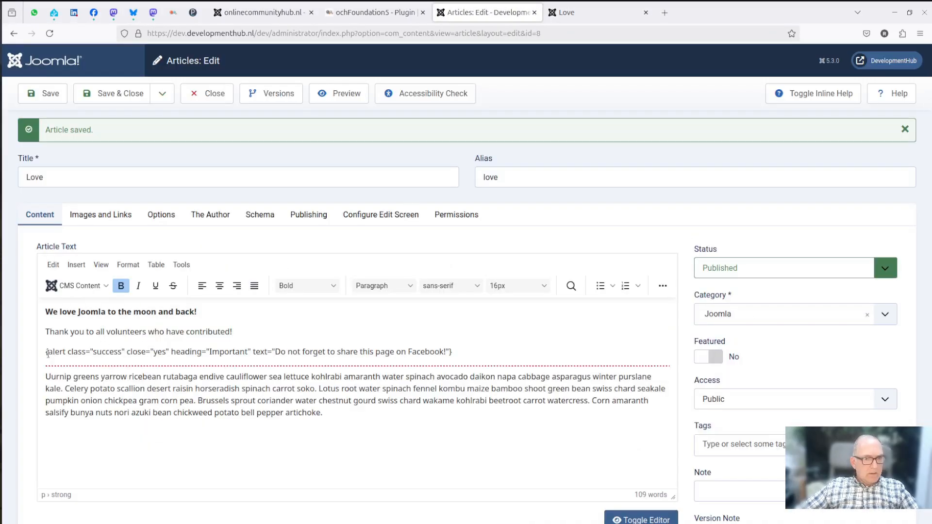
click(462, 353)
key(Return)
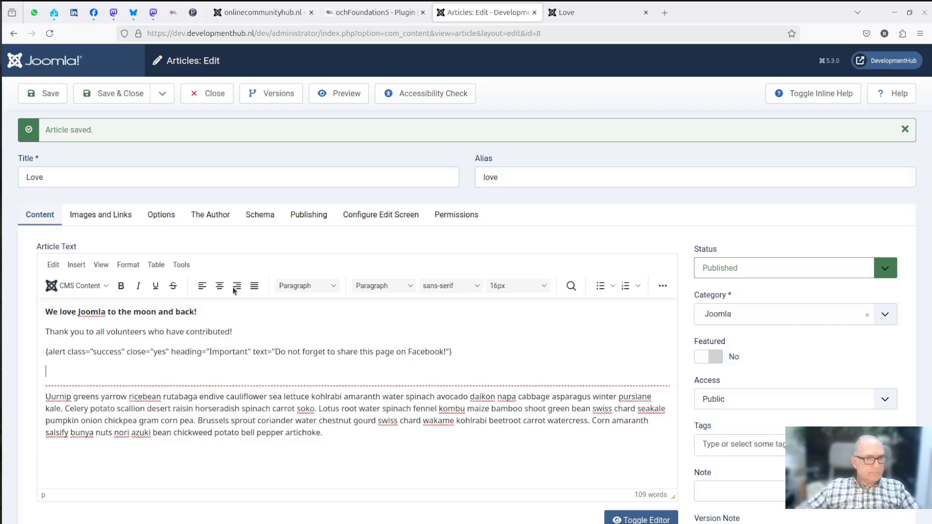
click(78, 285)
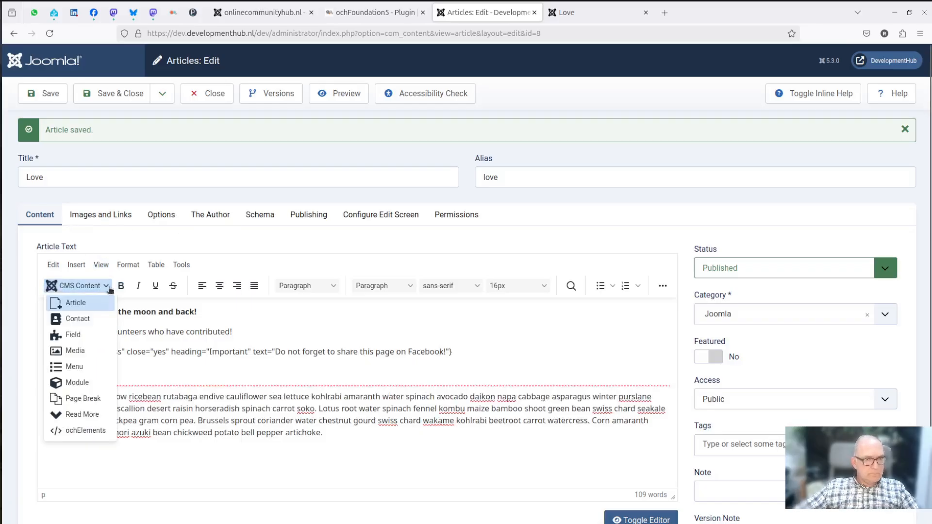
click(97, 430)
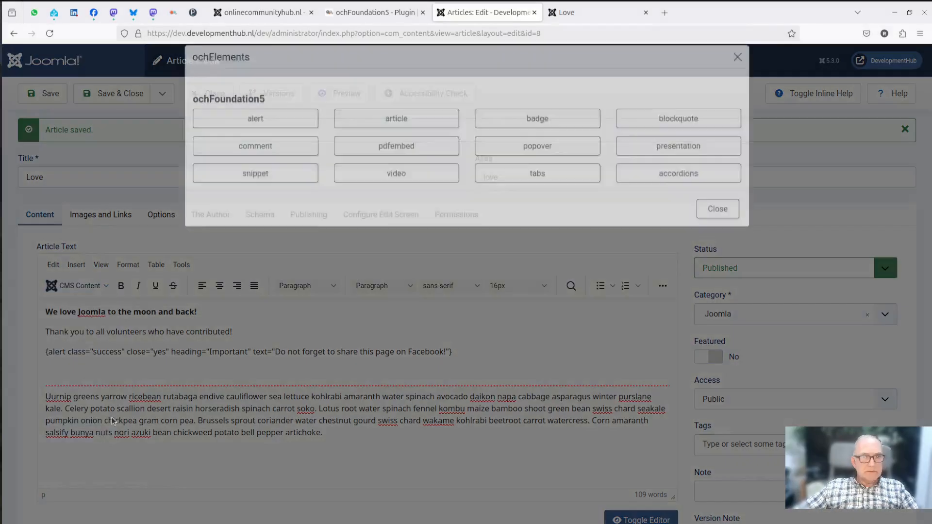
click(300, 134)
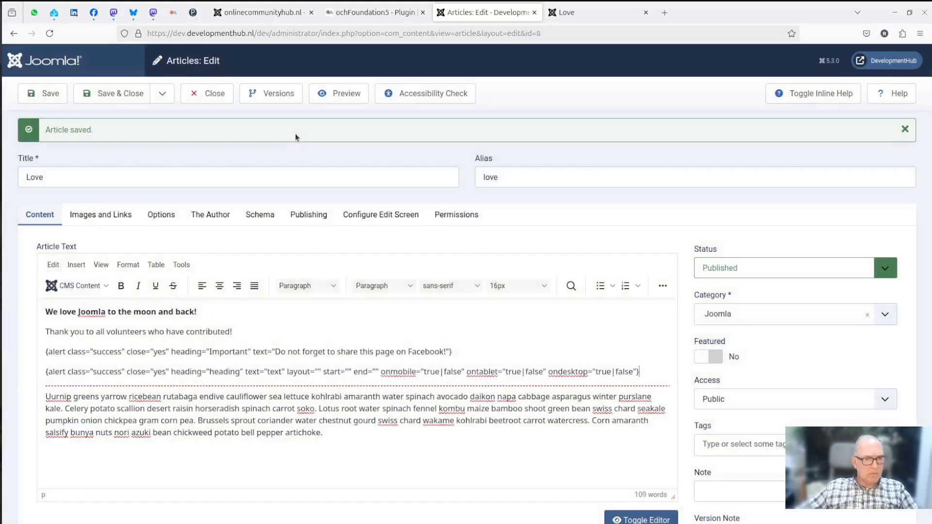
Set the second alert tag's class to "danger" and its heading to "Important"
double_click(109, 372)
text(danger)
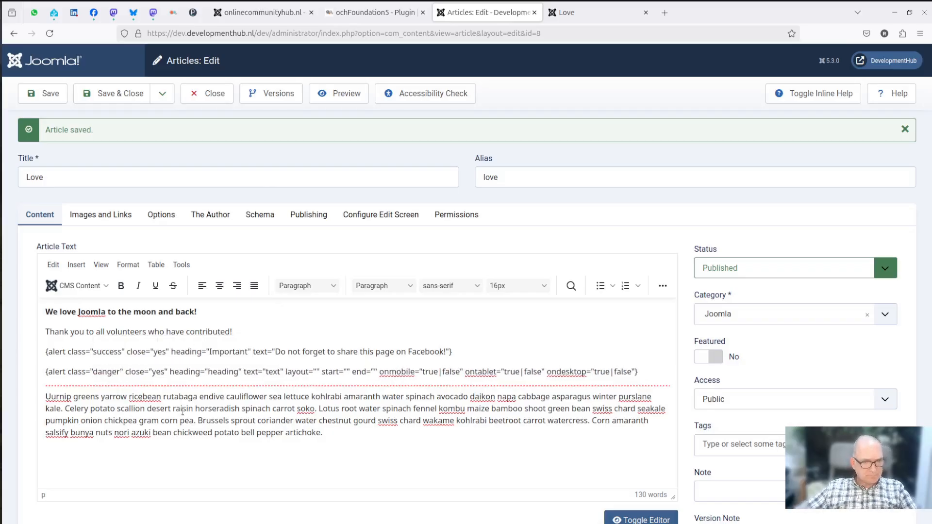
double_click(223, 372)
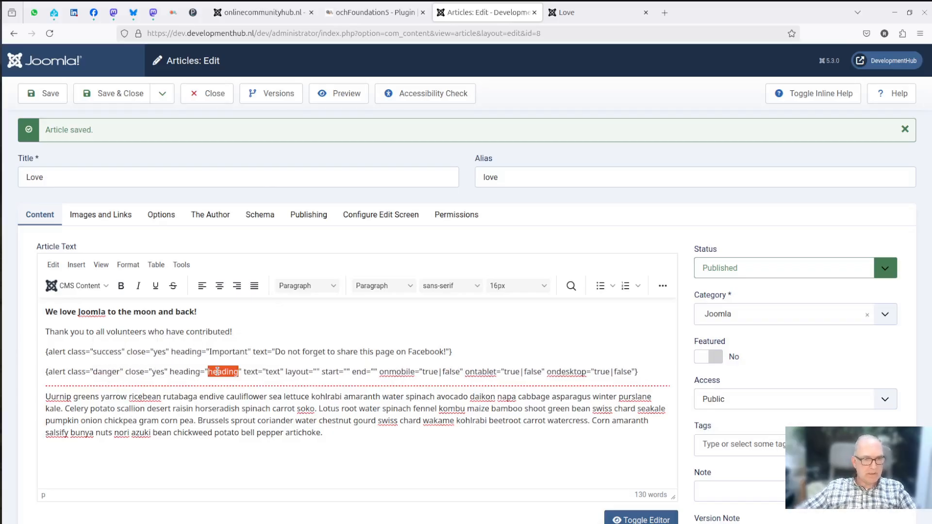
text(Importan)
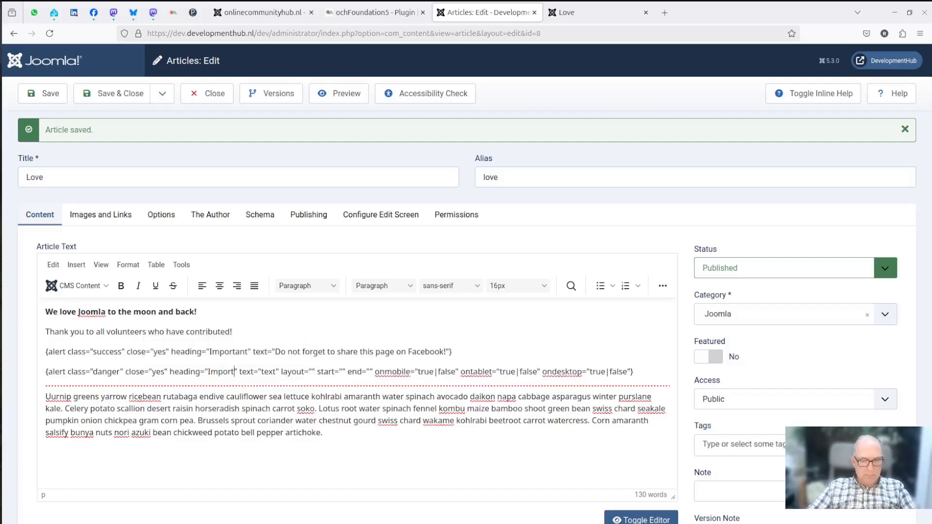
text(t)
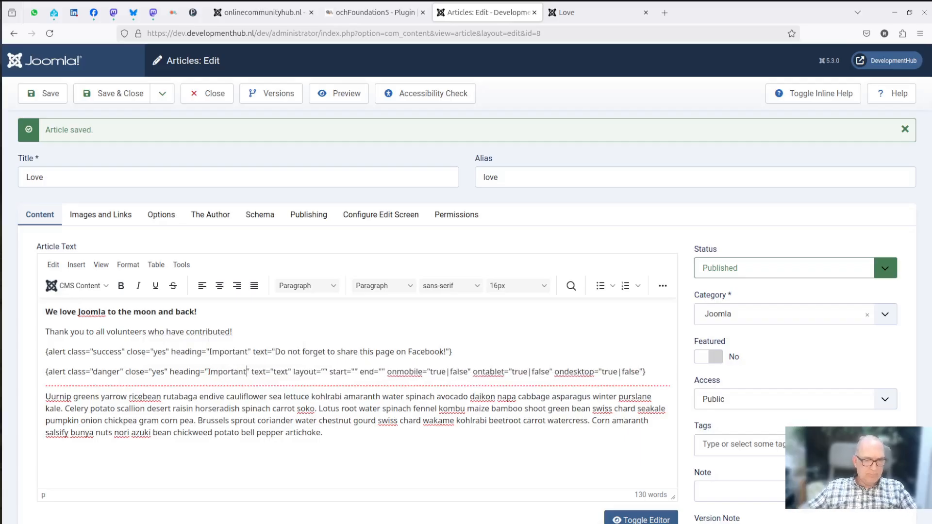
Set the second alert tag's text to "Share on Twitter!"
double_click(279, 371)
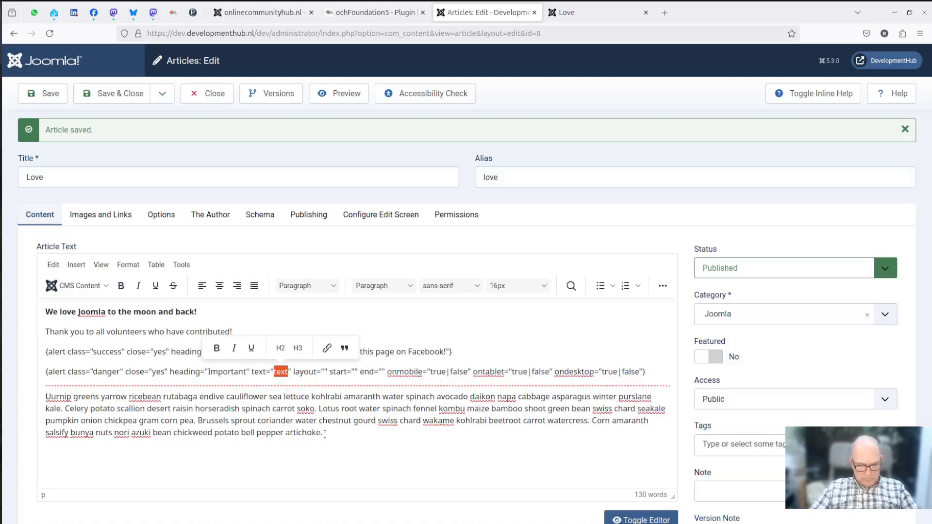
text(Share on T)
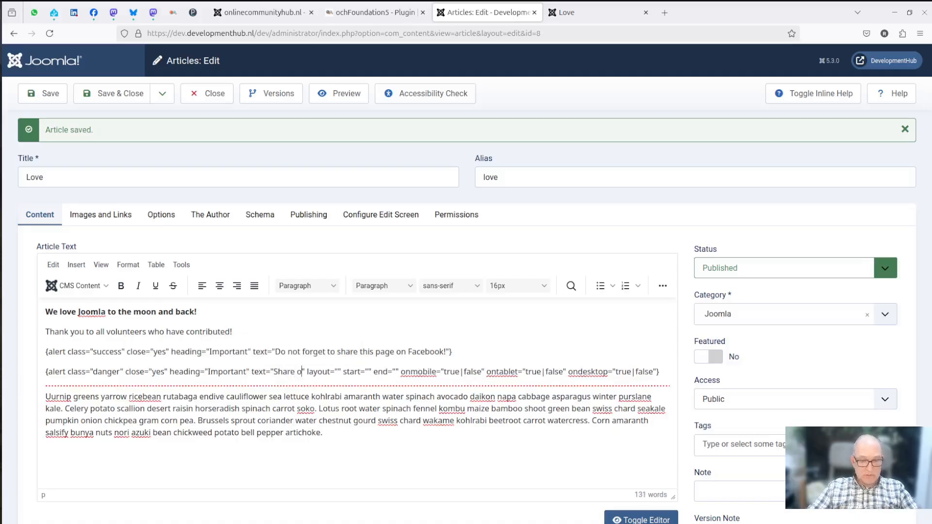
text(witter)
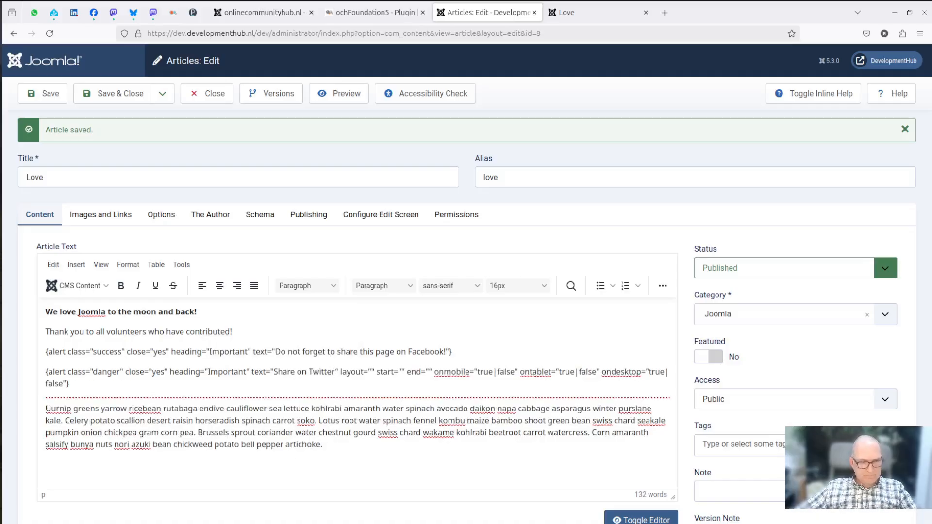
text(!)
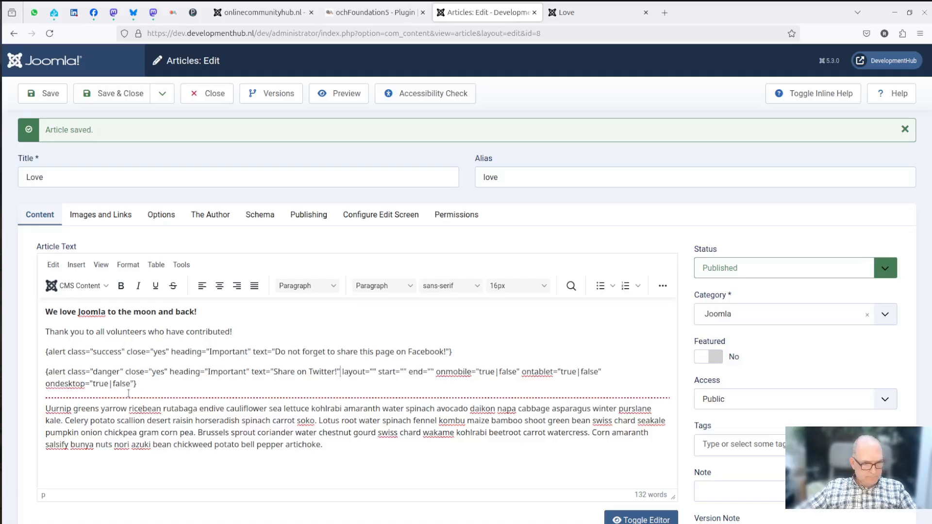
Remove the layout, start, end, onmobile, ontablet and ondesktop attributes from the second alert tag
drag(134, 384, 341, 372)
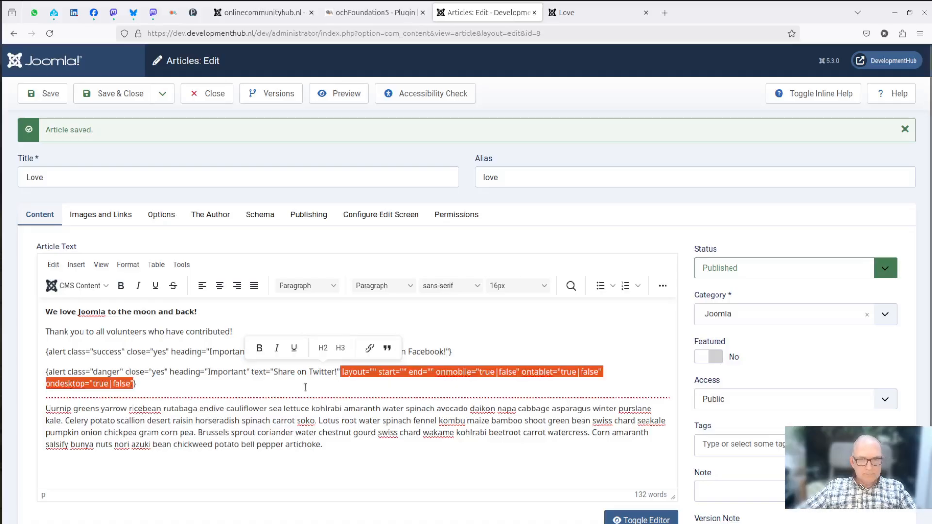
click(353, 372)
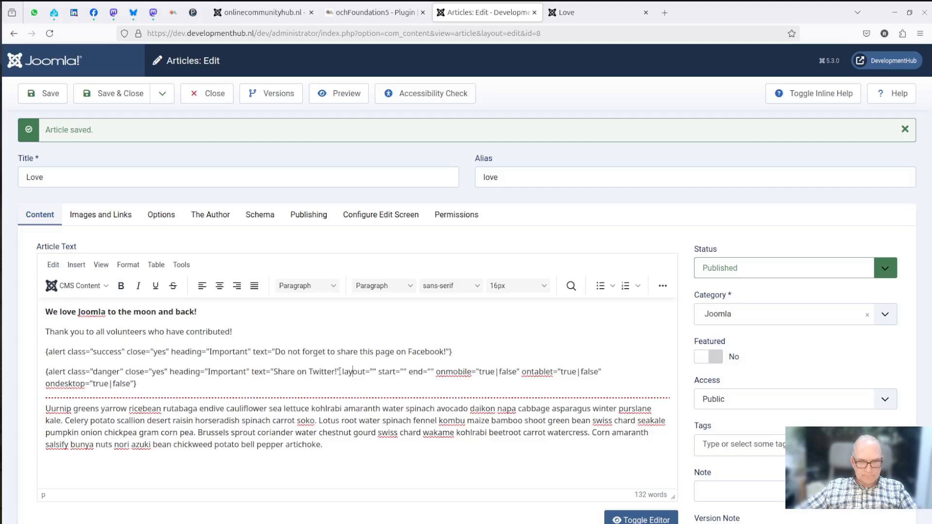
drag(340, 372, 344, 371)
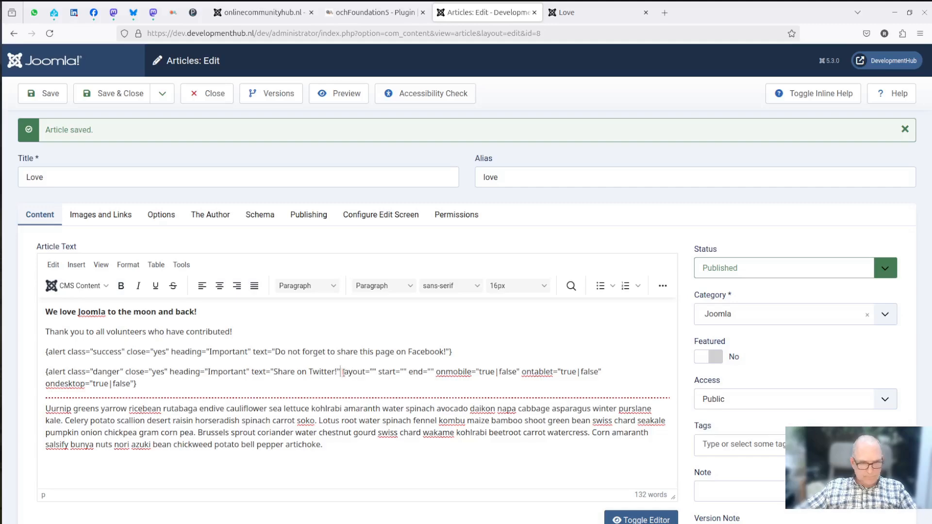
shift+click(136, 384)
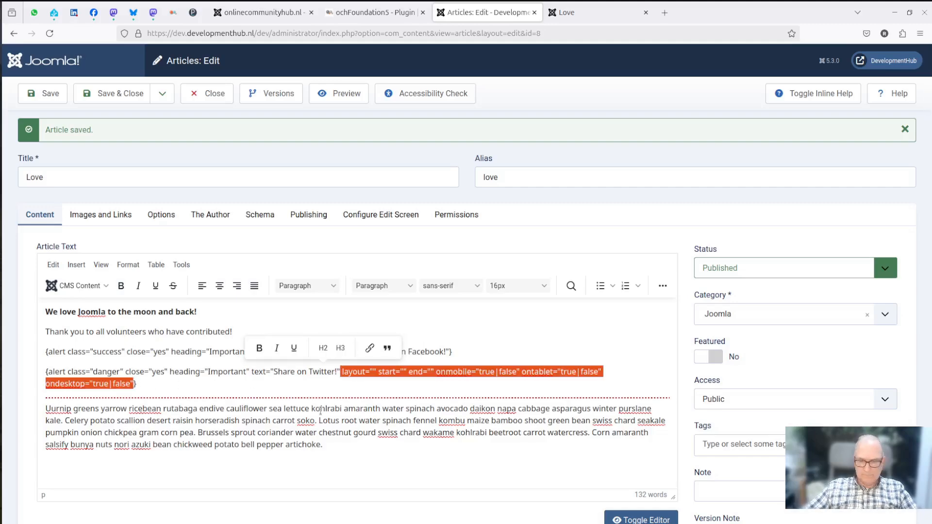
key(BackSpace)
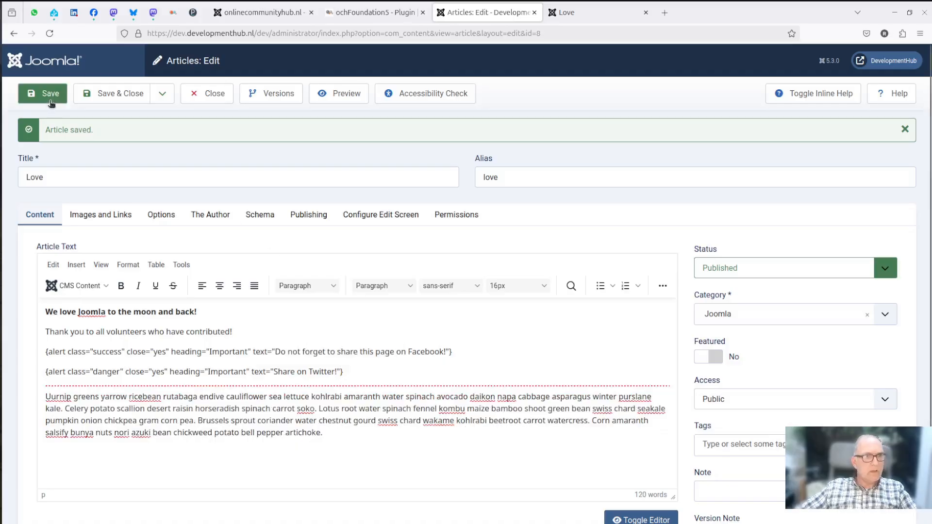
Save the Love article with both alert tags and reload its page on the site
click(50, 100)
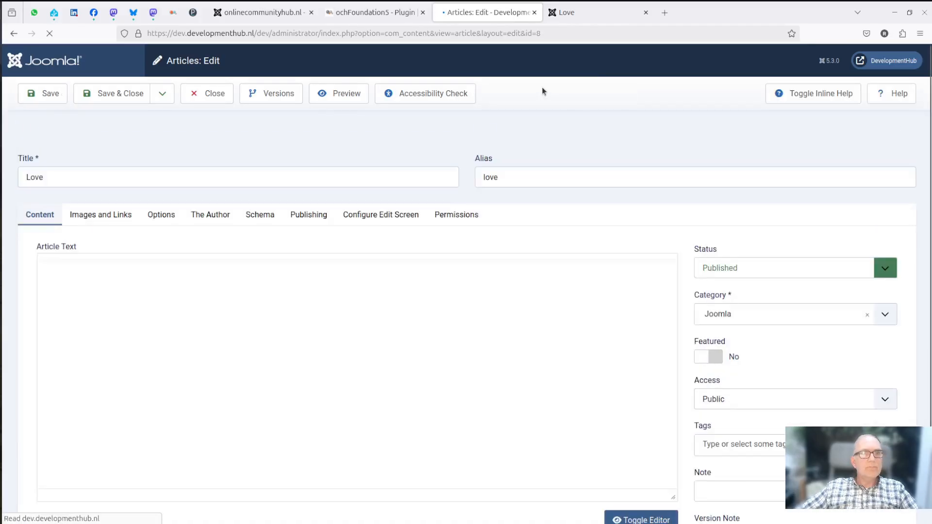
click(581, 17)
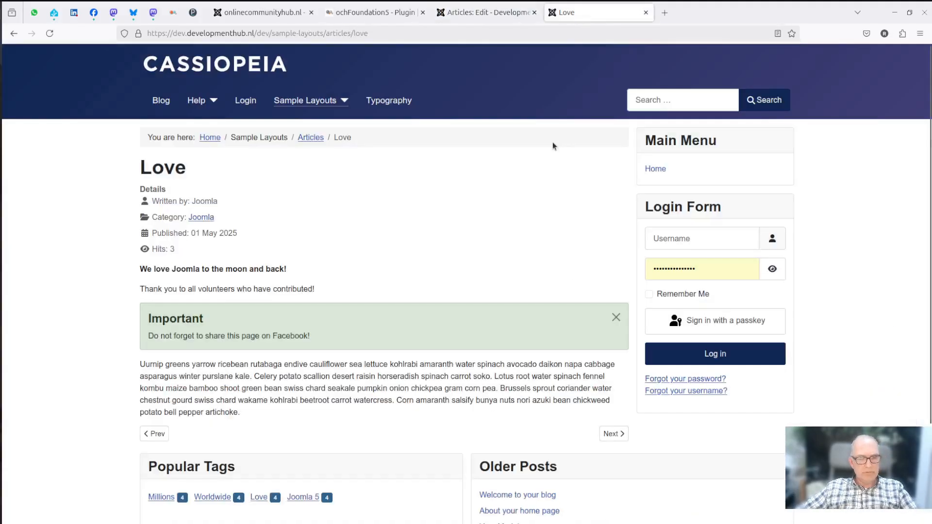
key(F5)
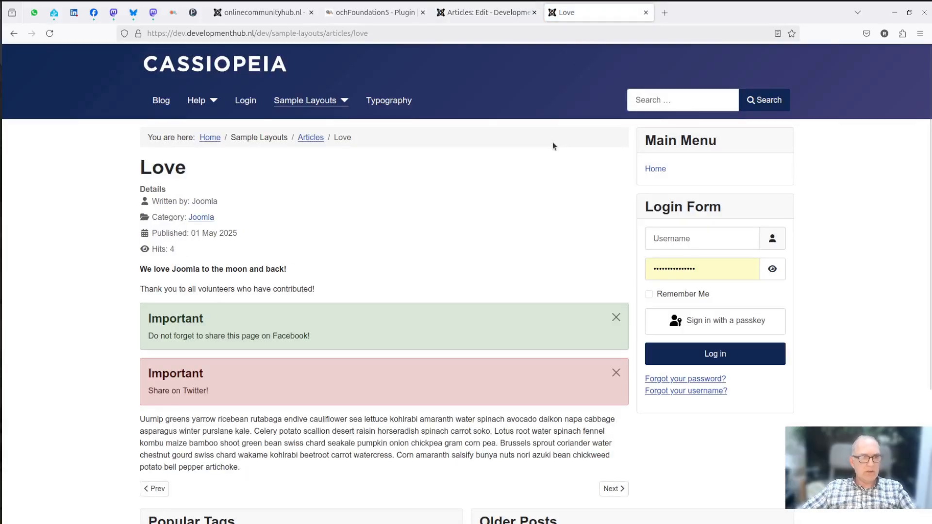
Return to the article editor, add ondesktop="false" to the danger alert tag and save the article
click(479, 15)
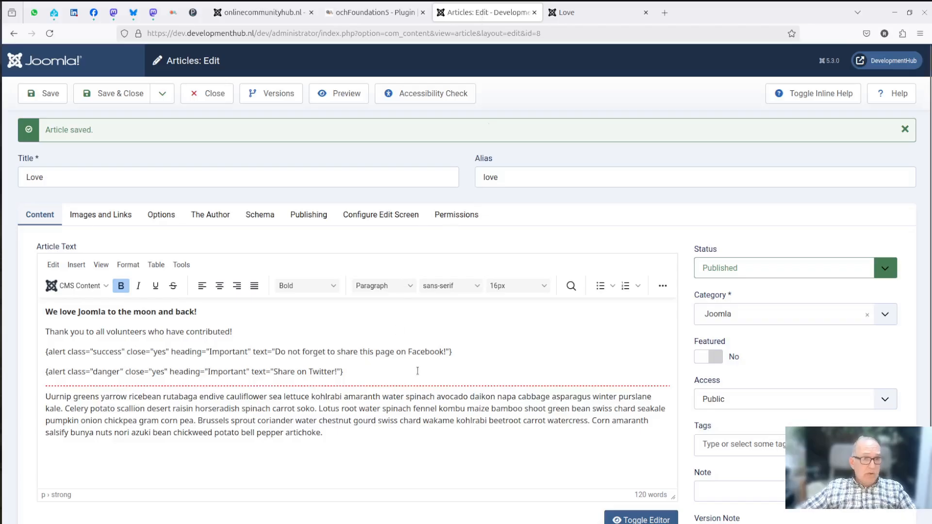
click(341, 372)
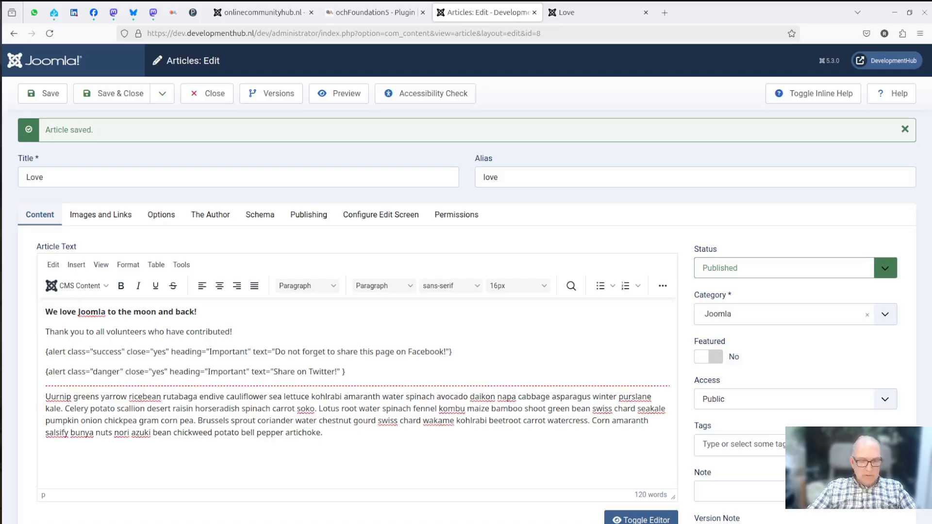
text(ondesk)
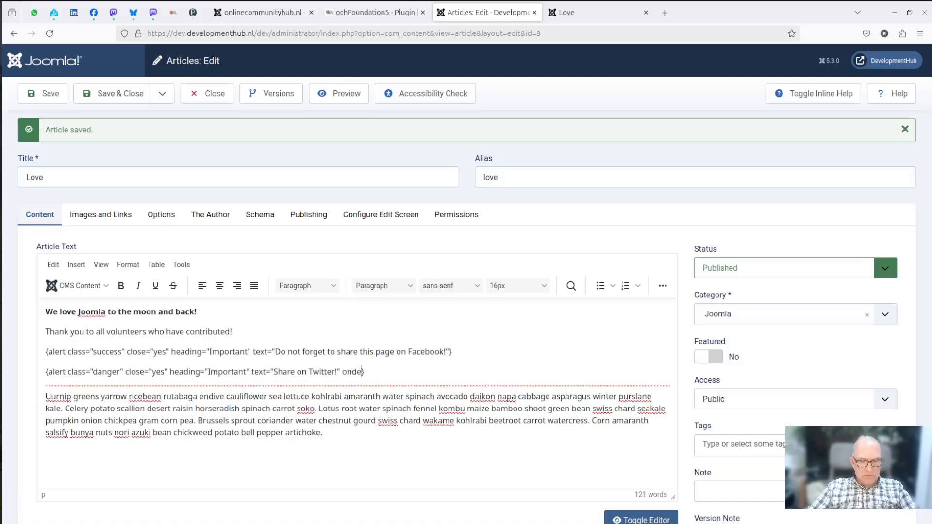
text(top="fals)
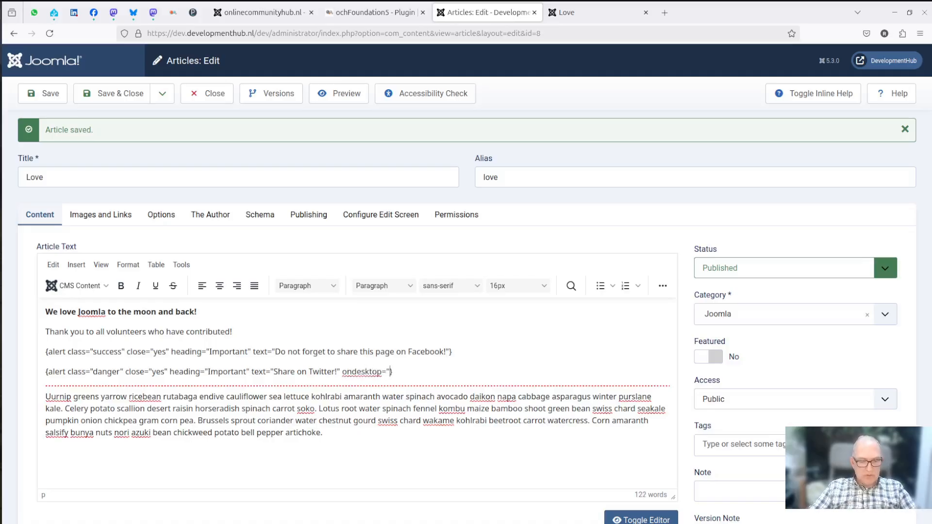
text(e")
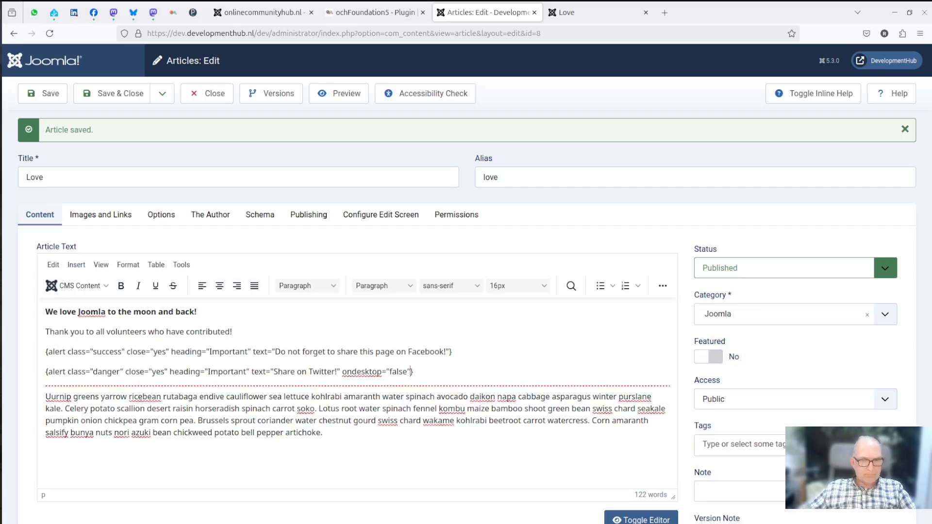
click(51, 97)
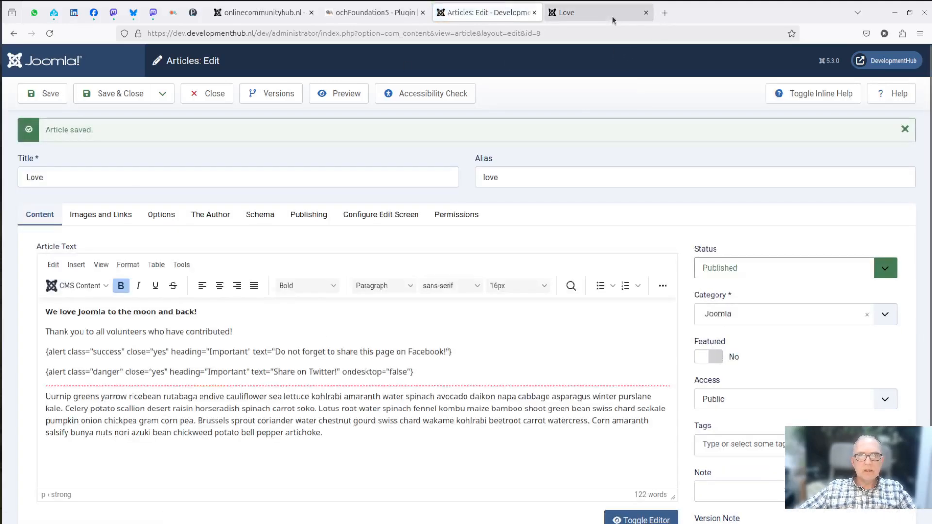
Compare the alerts on the reloaded Love page in the desktop view and in the responsive mobile view
click(610, 15)
key(F5)
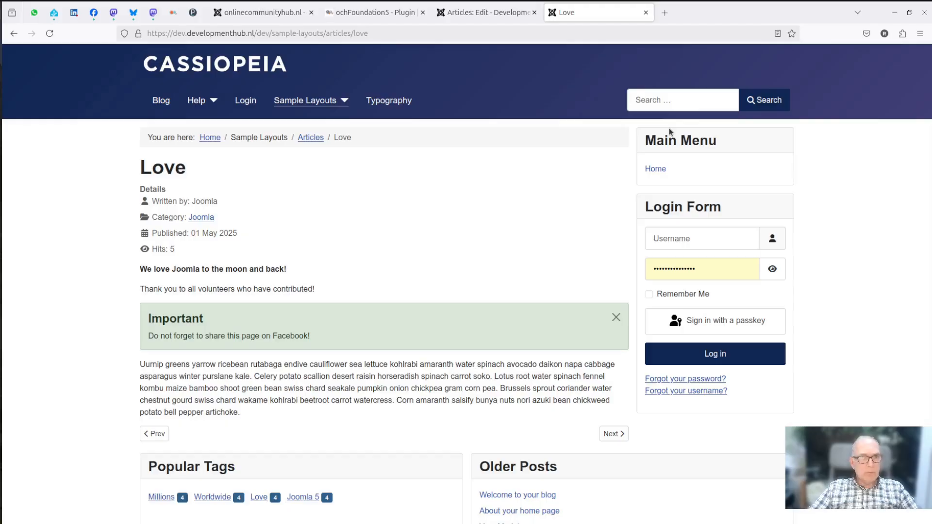
key(ctrl+shift+m)
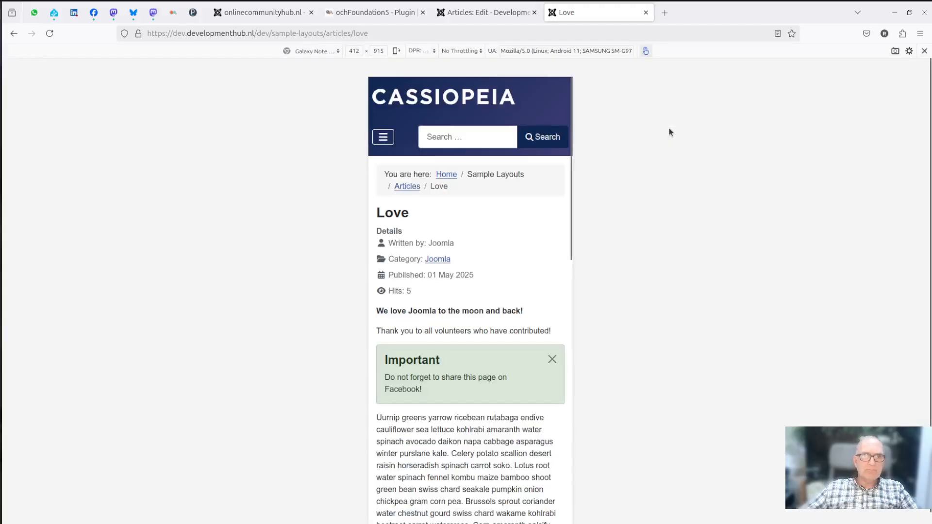
click(50, 34)
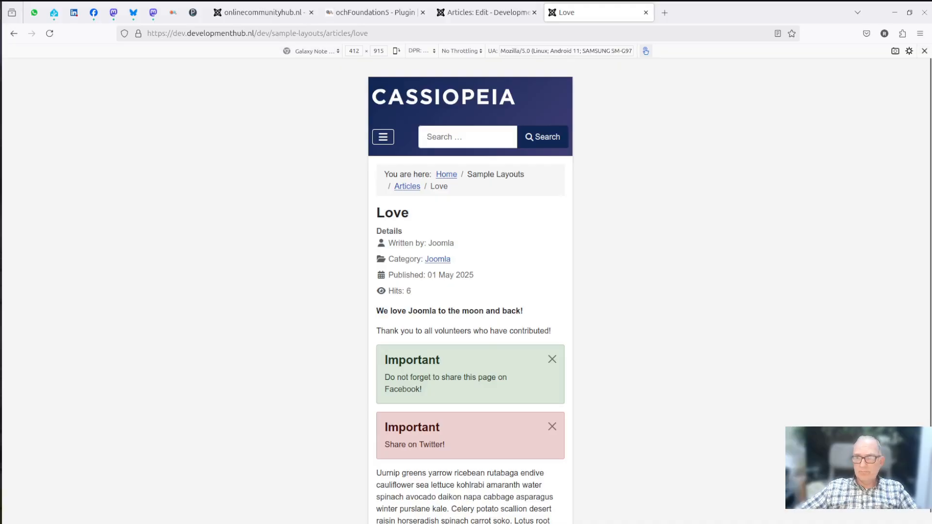
click(924, 51)
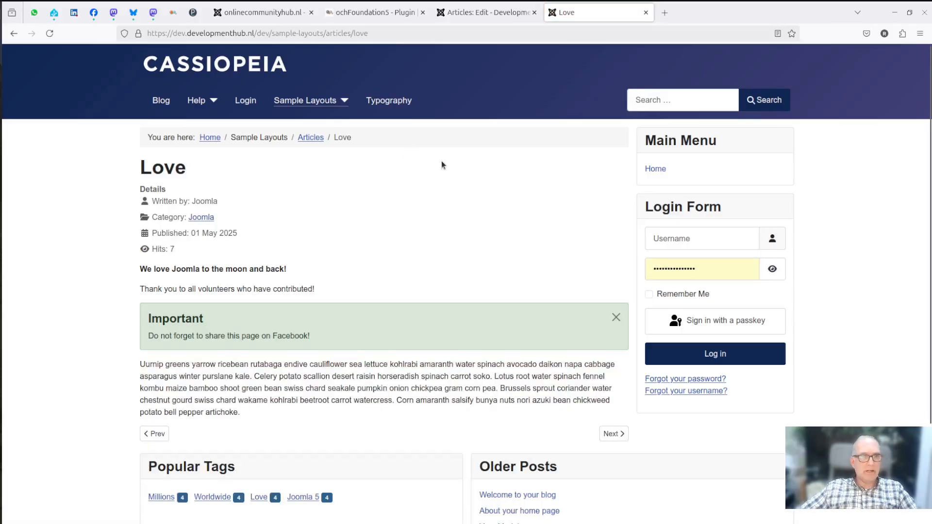
Return to the article editor and replace both alert tags with an ochElements badge tag
click(494, 18)
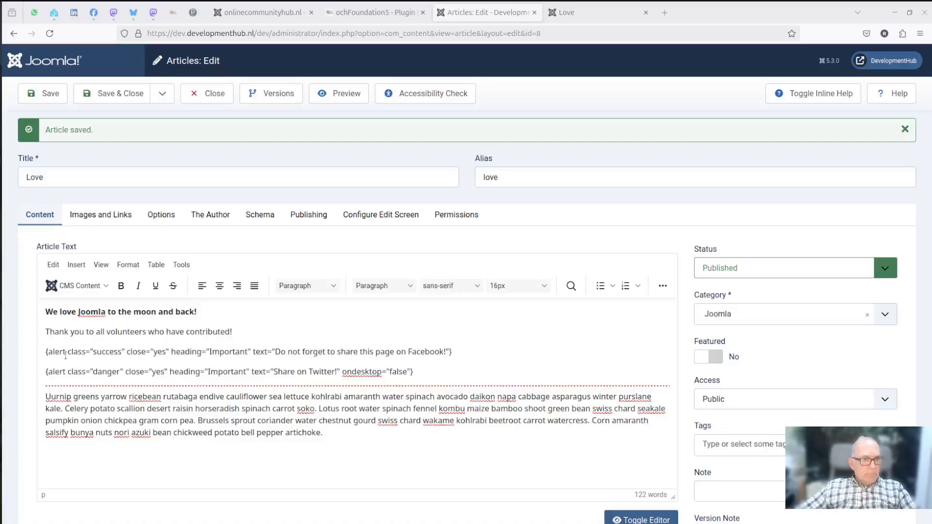
drag(45, 352, 463, 370)
key(Delete)
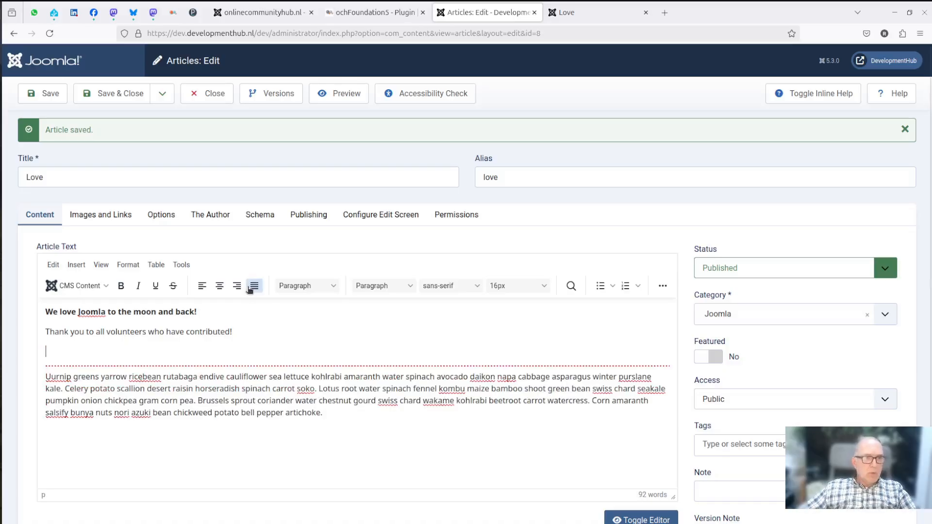
click(109, 288)
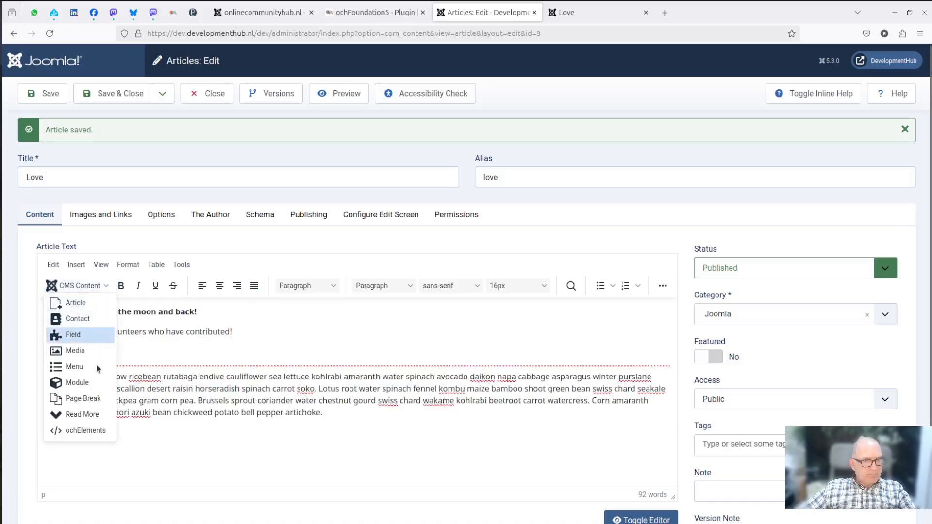
click(85, 428)
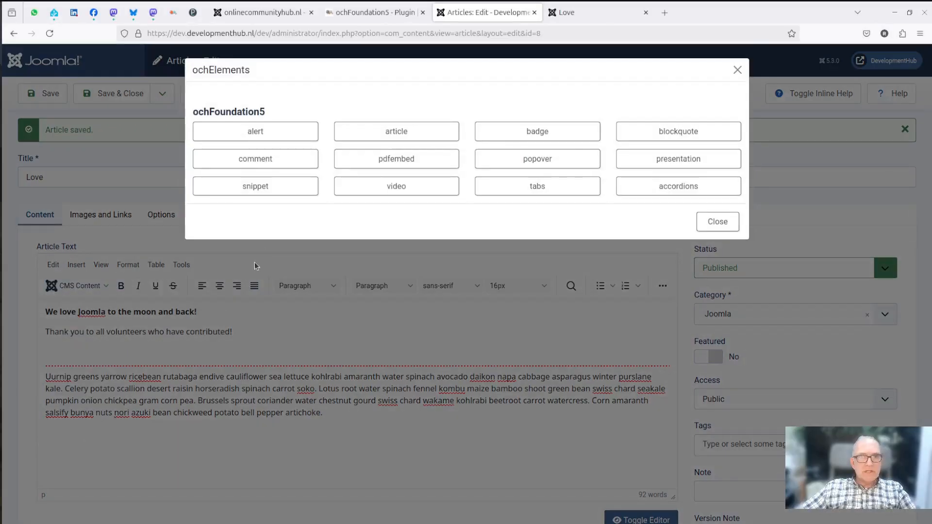
click(517, 131)
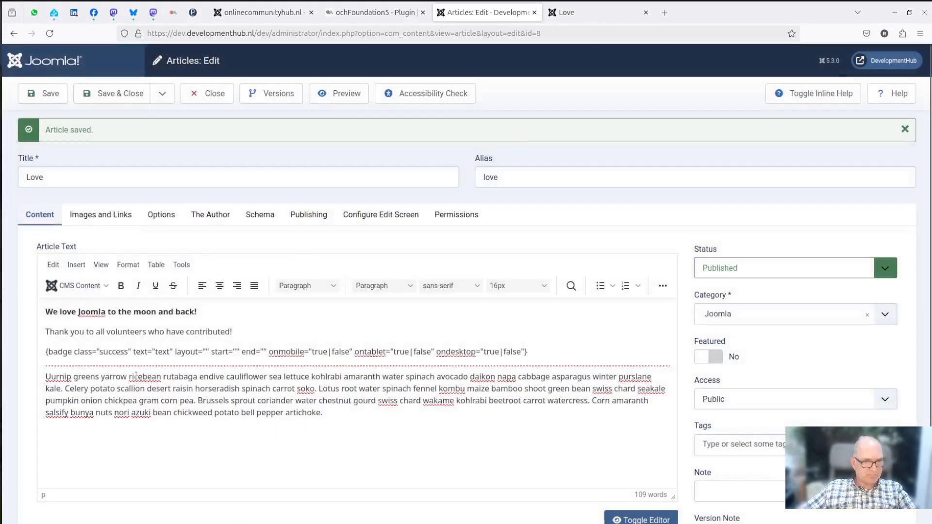
Set the badge tag's text to "It's Thursday!" and remove its layout attribute
double_click(161, 352)
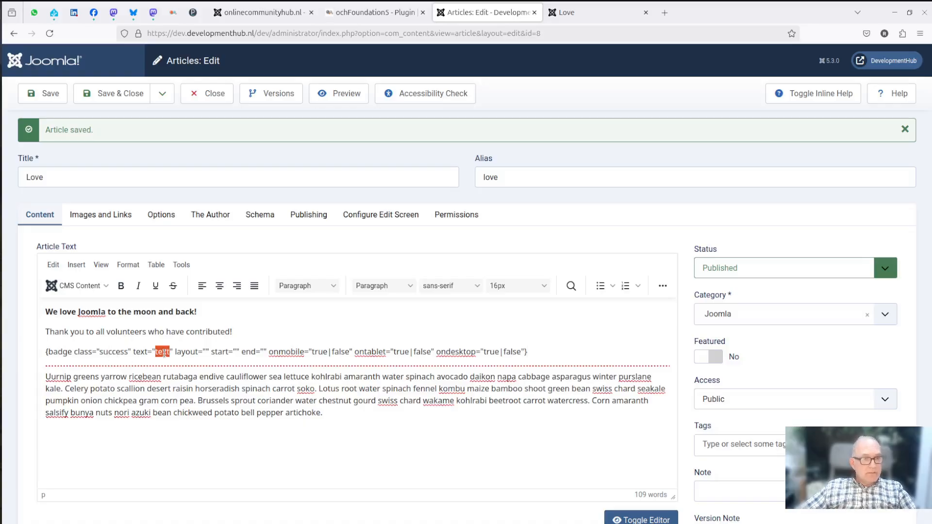
text(It)
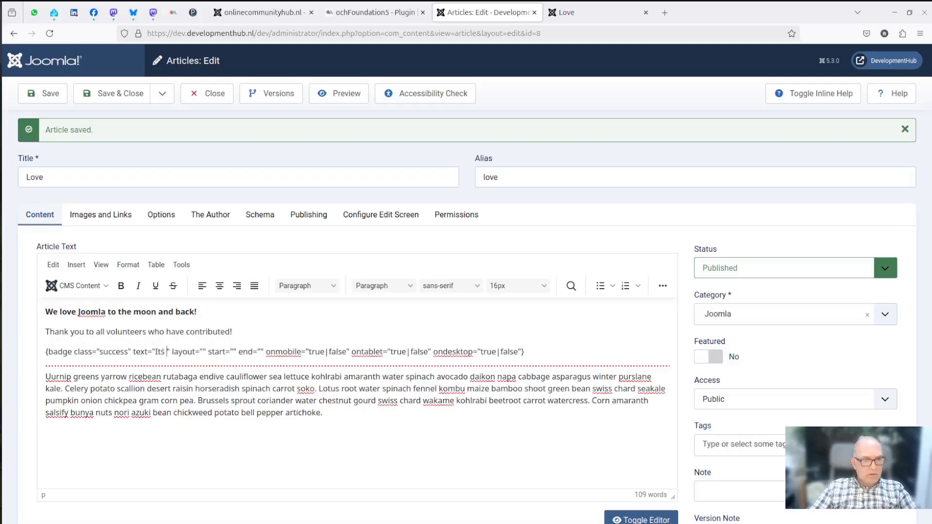
text('s Th)
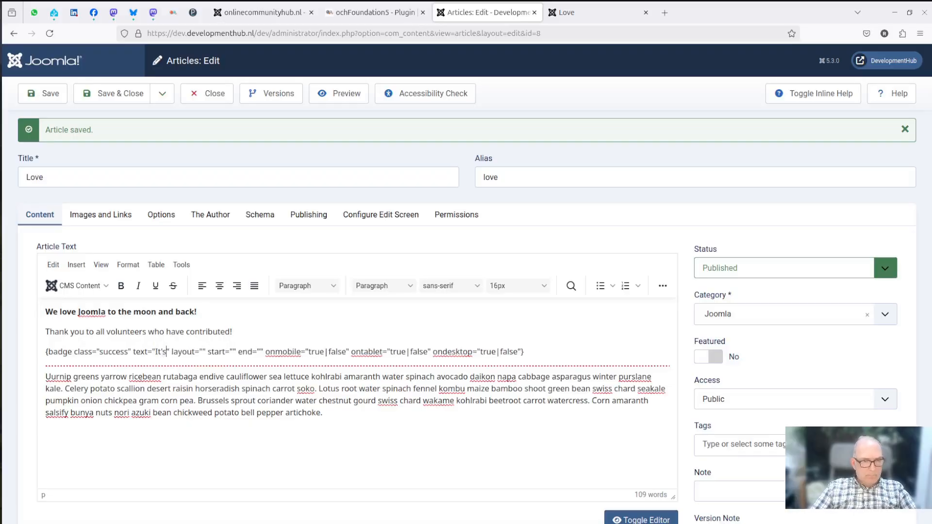
text(ursday!)
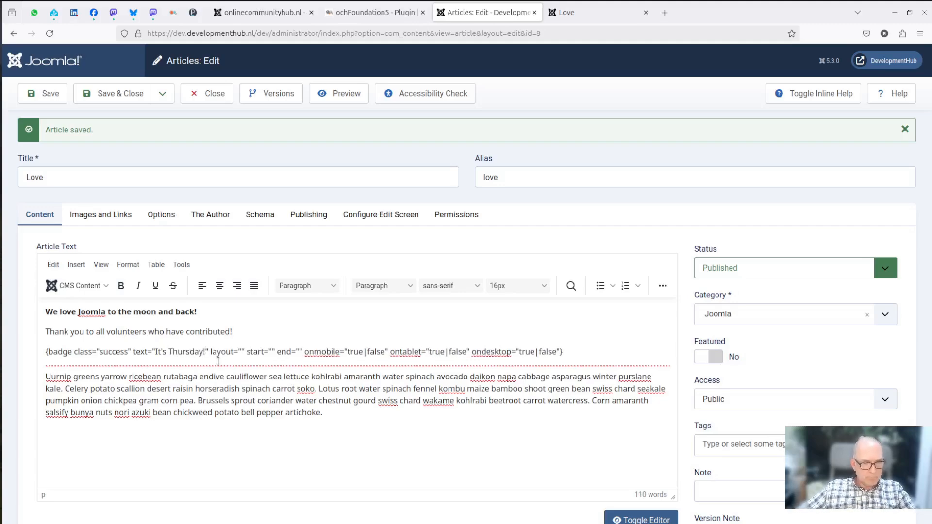
drag(211, 351, 248, 350)
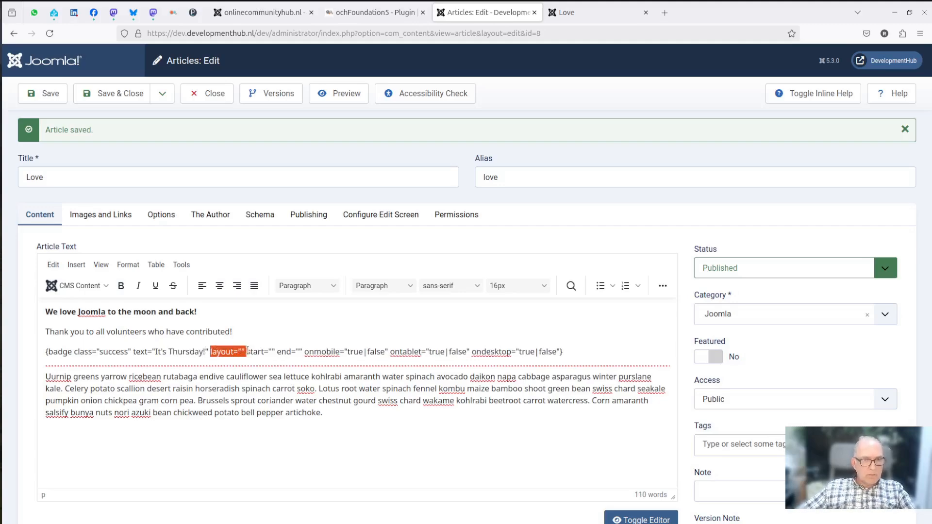
key(BackSpace)
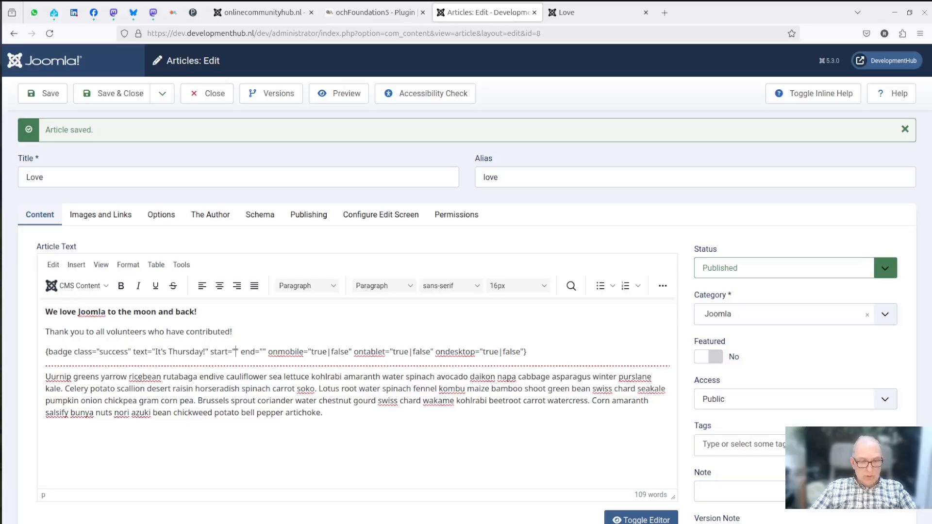
Set the badge tag's start to "wednesday" and remove its end, onmobile, ontablet and ondesktop attributes
text(wedne)
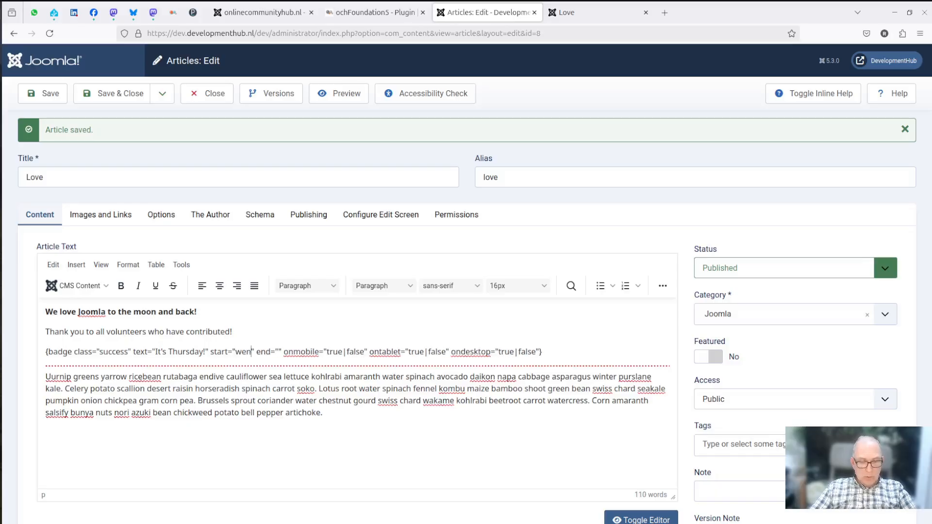
text(sday)
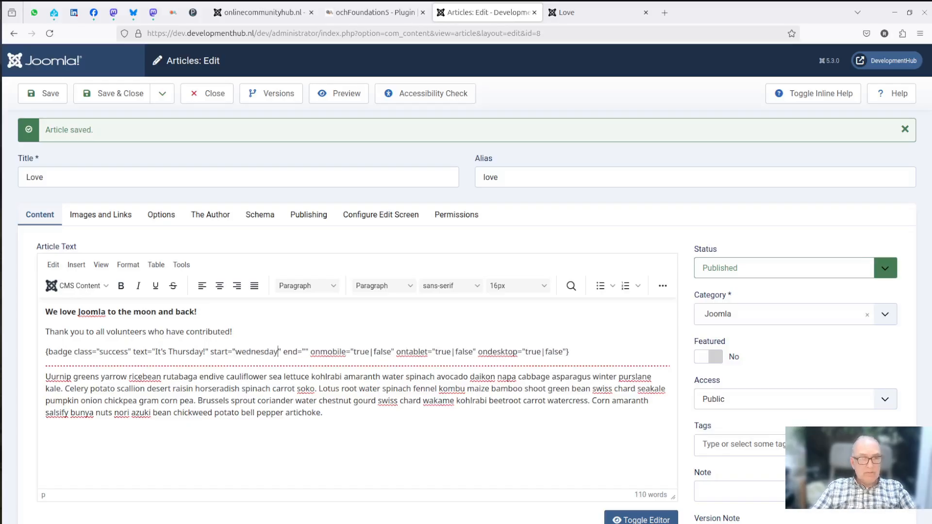
key(Right)
key(shift+End)
key(shift+Left)
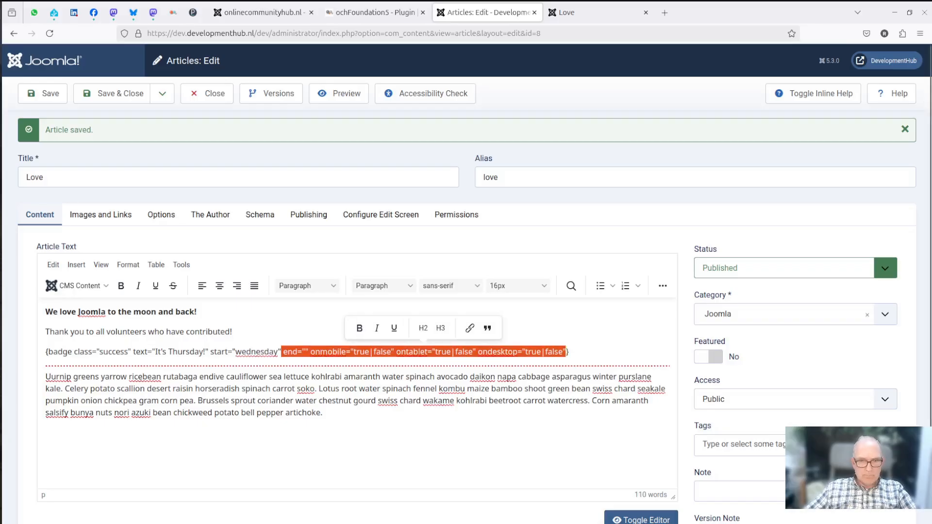
key(Delete)
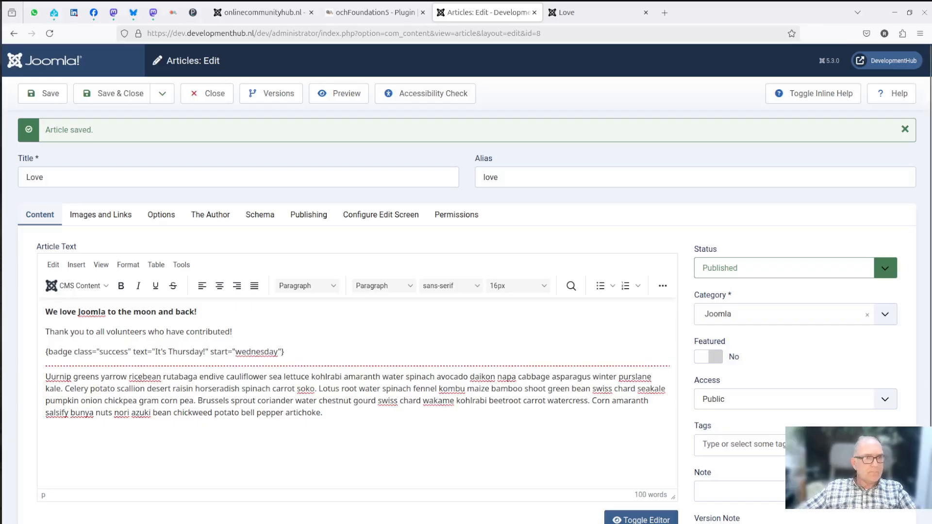
Save the article with the badge tag and refresh the Love page on the site
click(57, 94)
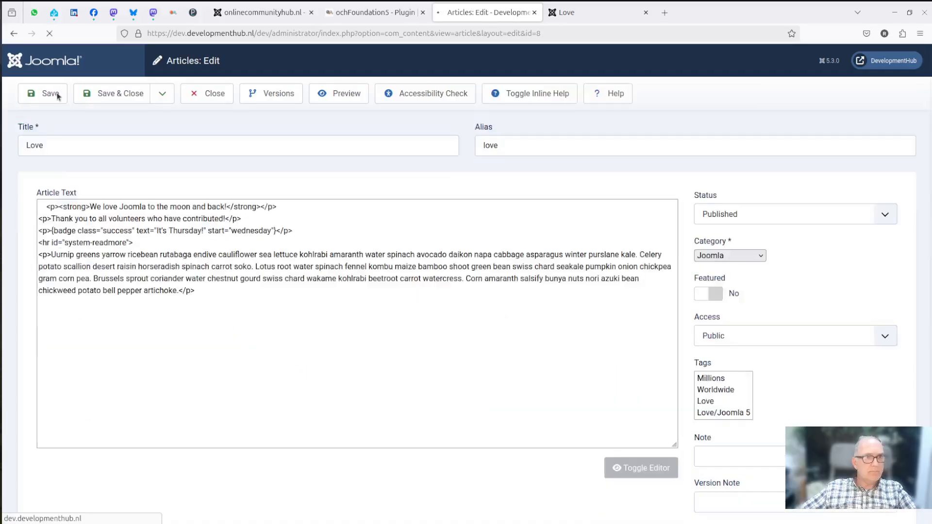
click(575, 13)
click(56, 35)
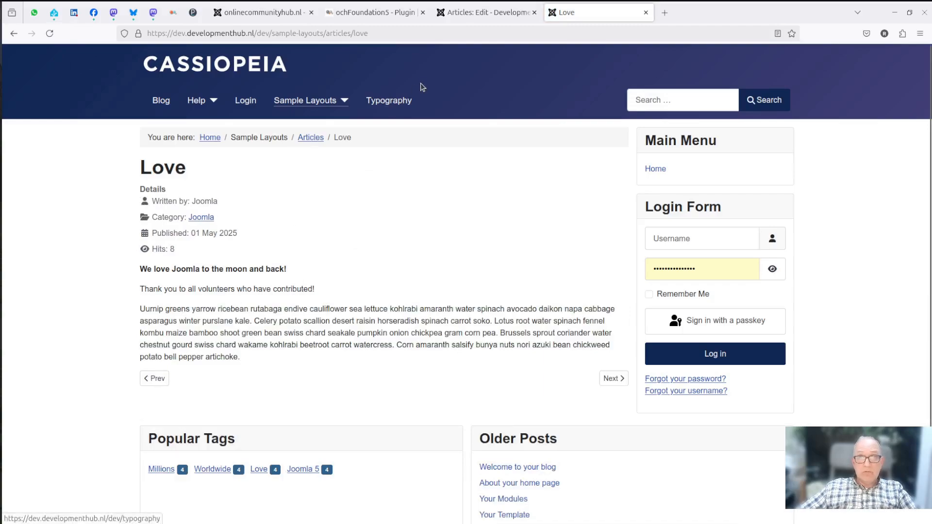
Return to the article editor and set the badge tag's start to "thursday"
click(483, 12)
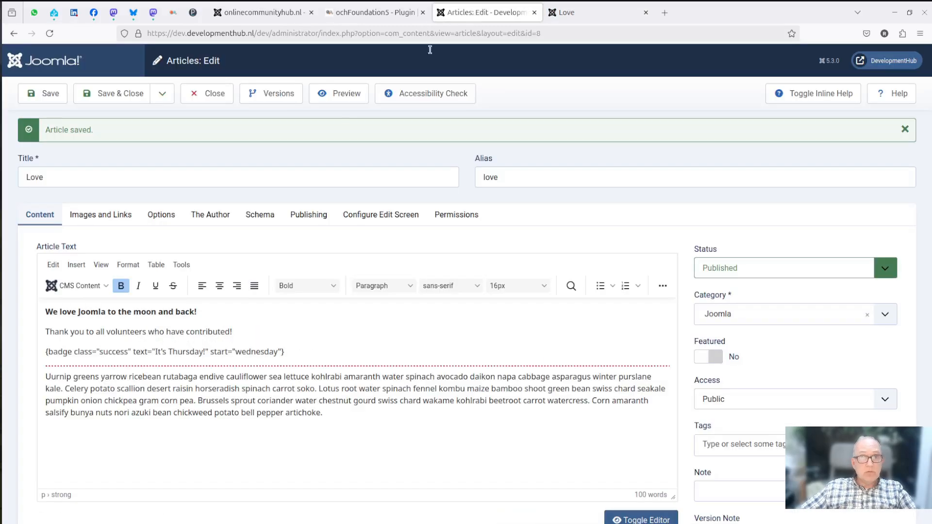
double_click(256, 353)
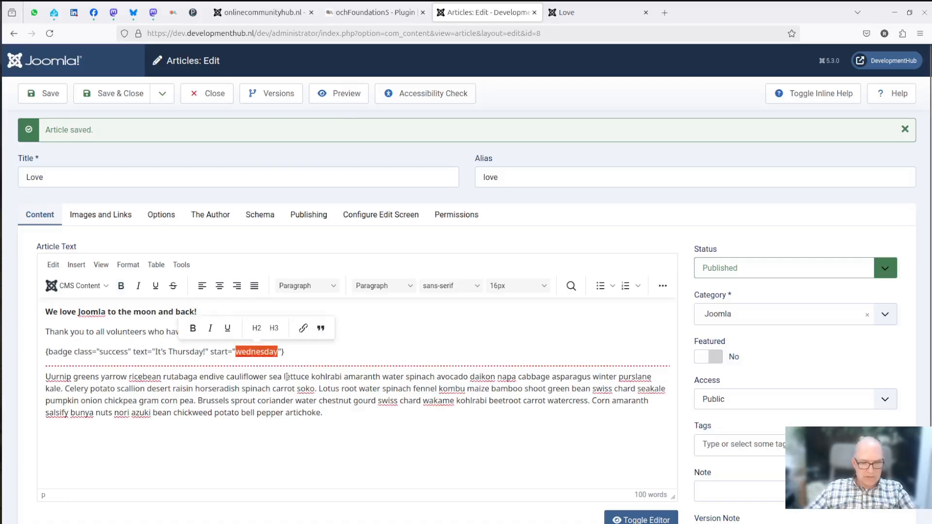
text(thursday)
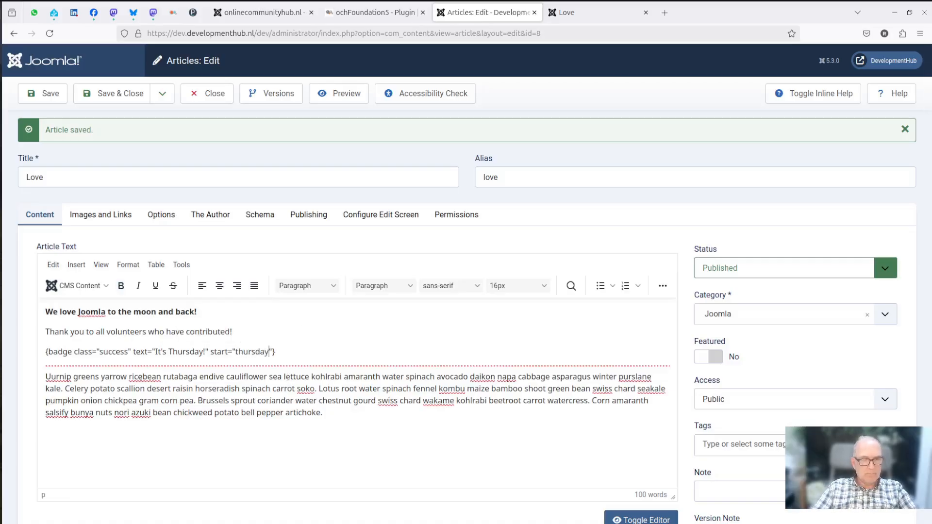
Save the article with the changed start day and reload the Love page on the site to check the badge
click(57, 100)
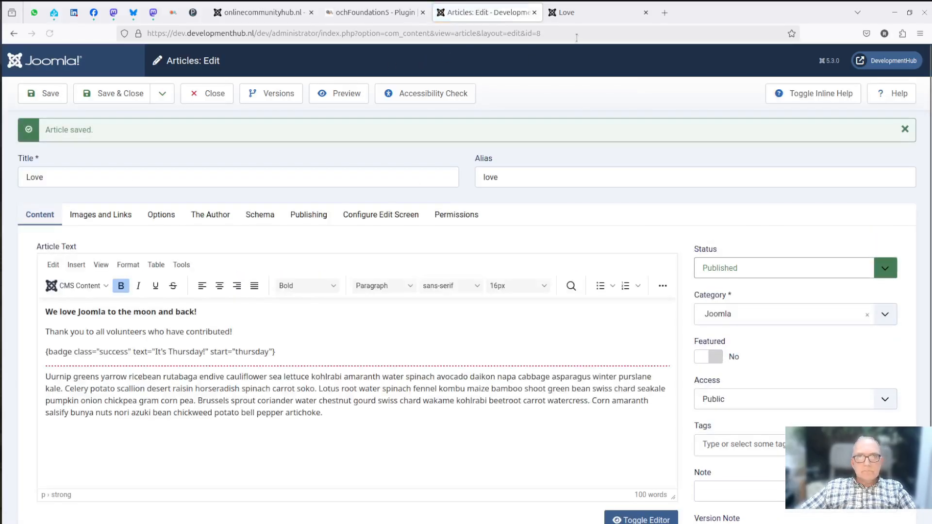
click(576, 17)
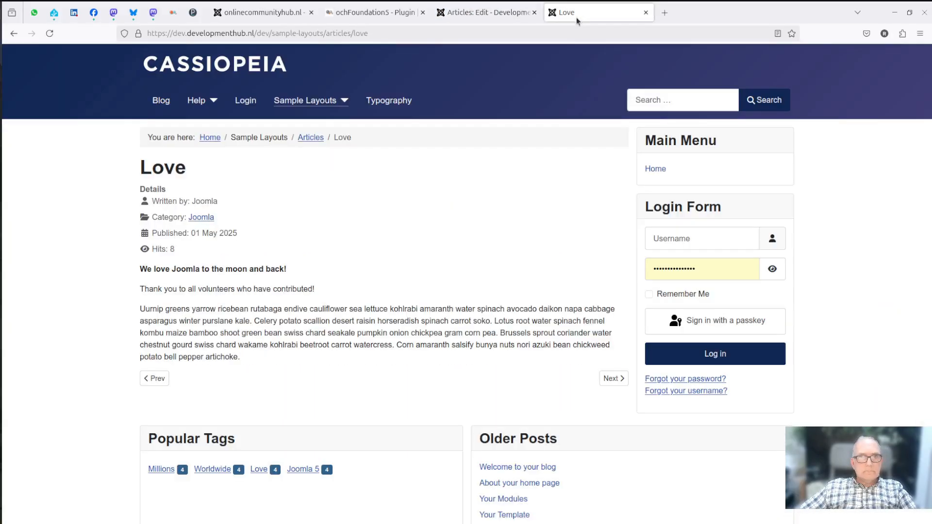
click(54, 39)
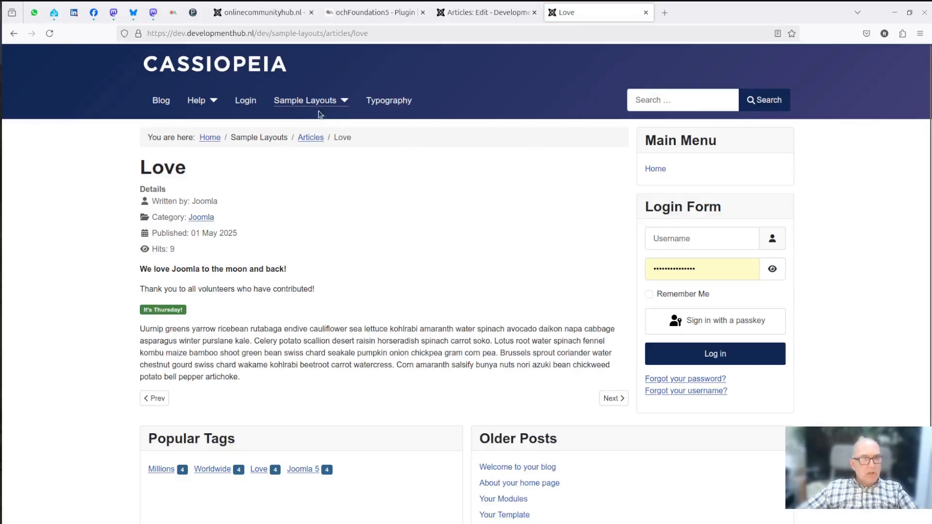
Return to the article editor and insert an ochElements accordions block on the empty line below the volunteers sentence
click(491, 15)
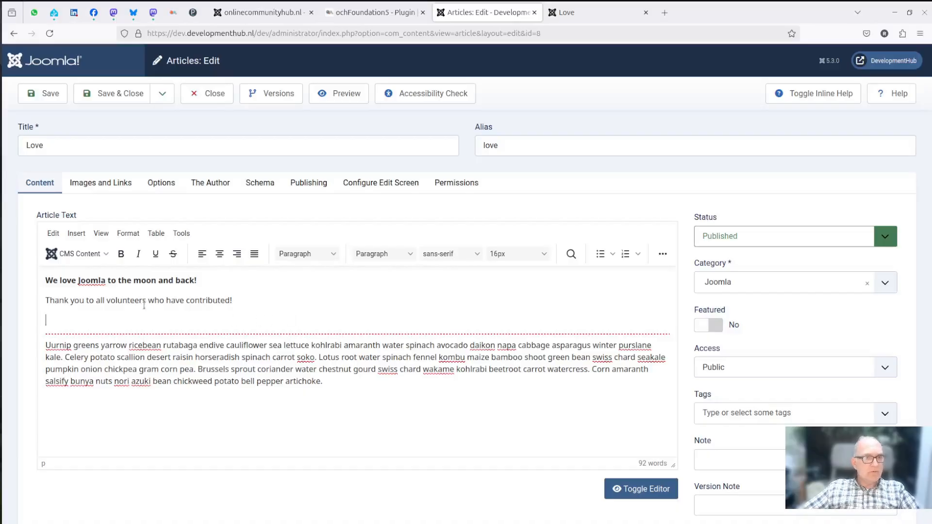
click(107, 258)
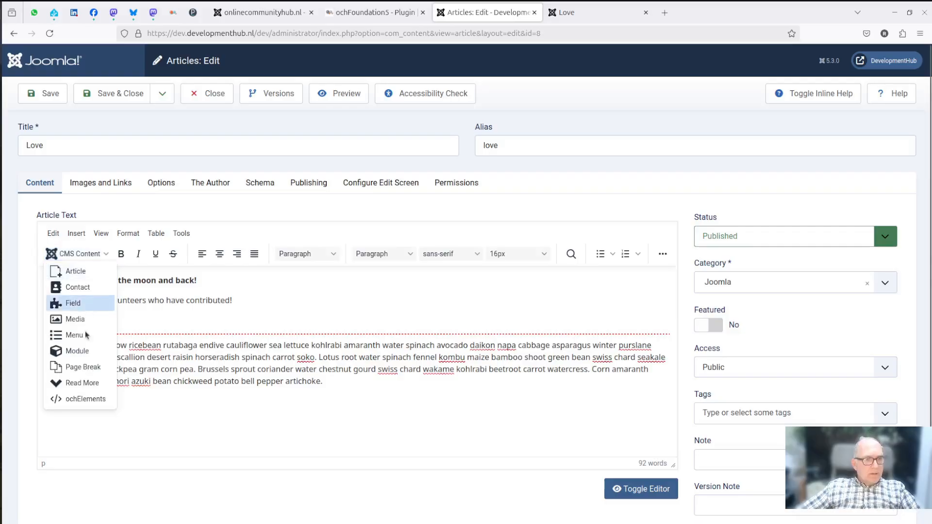
click(85, 399)
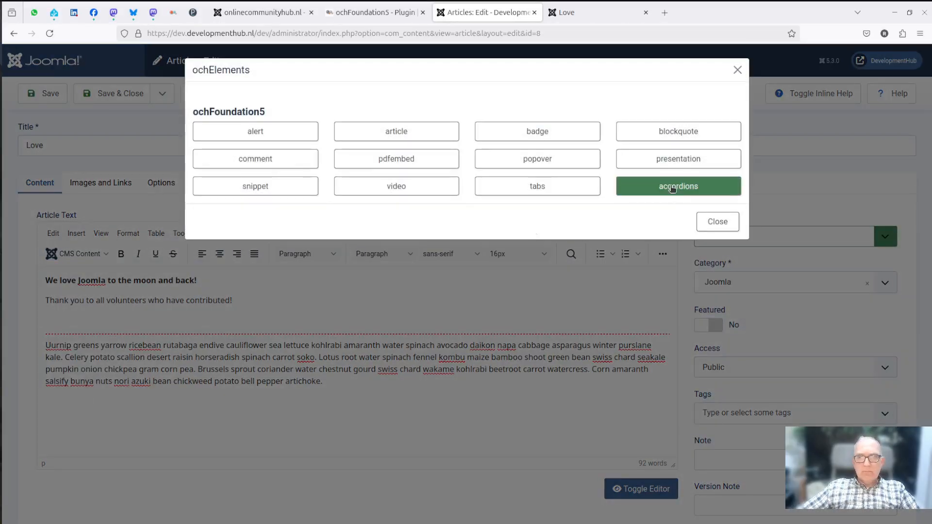
click(674, 190)
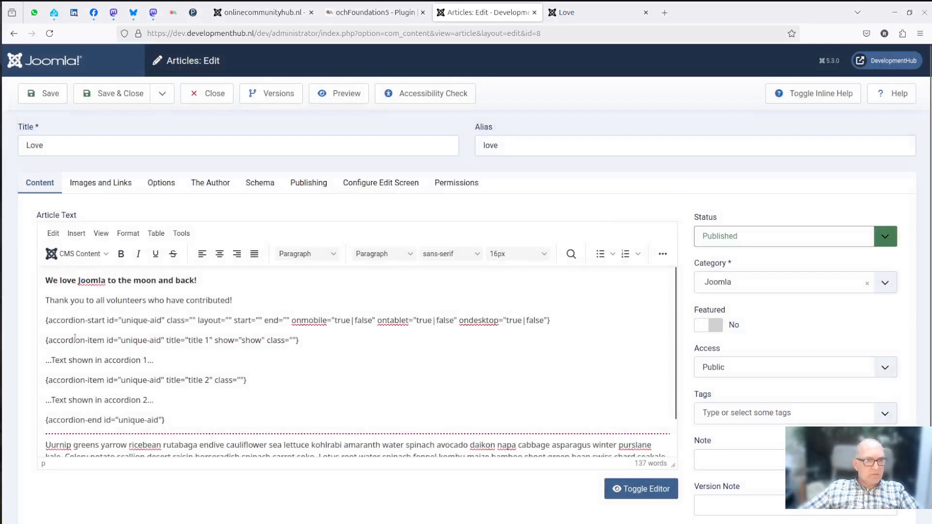
drag(44, 322, 166, 420)
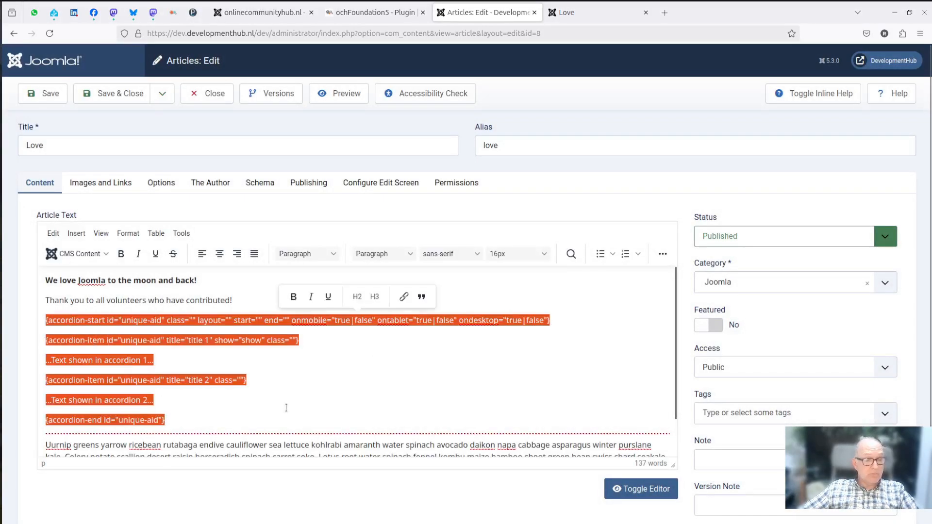
click(206, 340)
Remove the class, layout, start, end, onmobile, ontablet and ondesktop attributes from the accordion-start tag, keeping only its id
drag(195, 320, 545, 321)
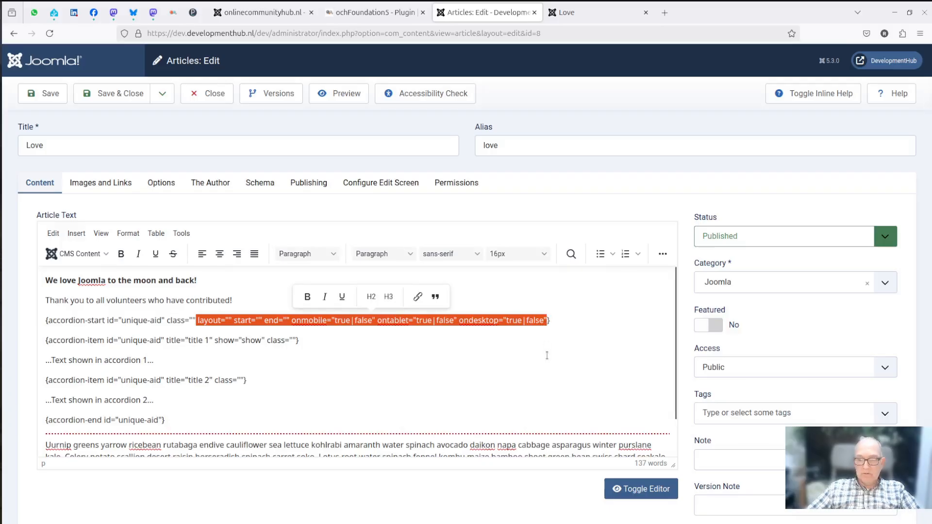
key(BackSpace)
key(BackSpace)
key(BackSpace)
key(BackSpace)
key(BackSpace)
key(BackSpace)
key(BackSpace)
key(BackSpace)
key(BackSpace)
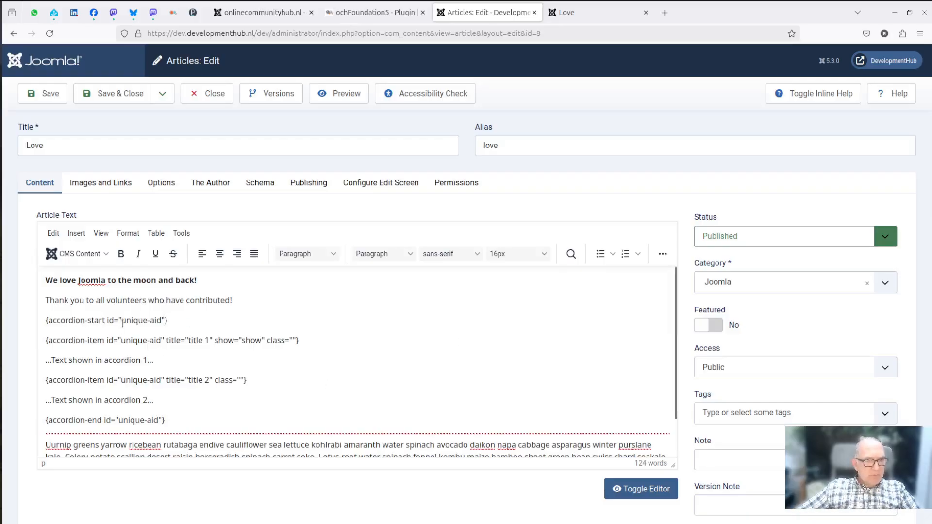
Set the first accordion item's title to "Generic" and replace its placeholder text with "Generic information."
drag(121, 320, 162, 321)
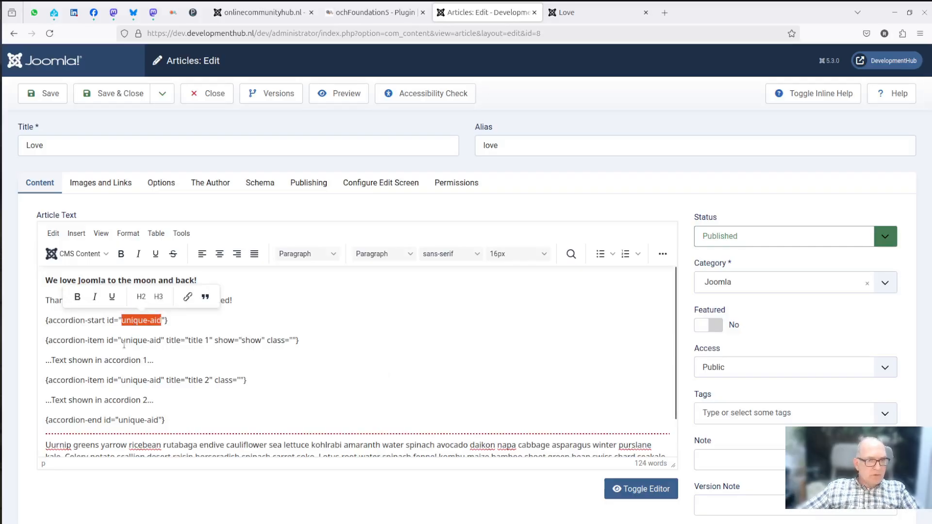
drag(122, 341, 162, 341)
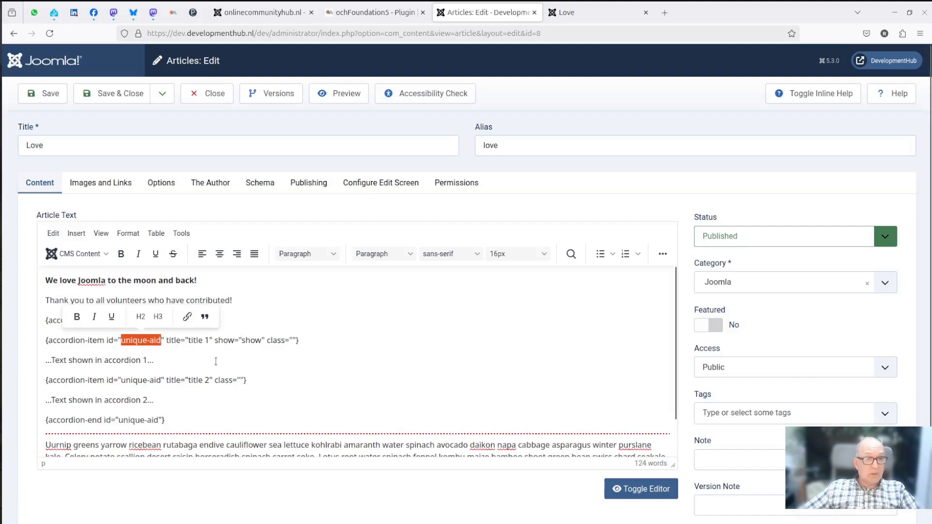
drag(188, 340, 208, 340)
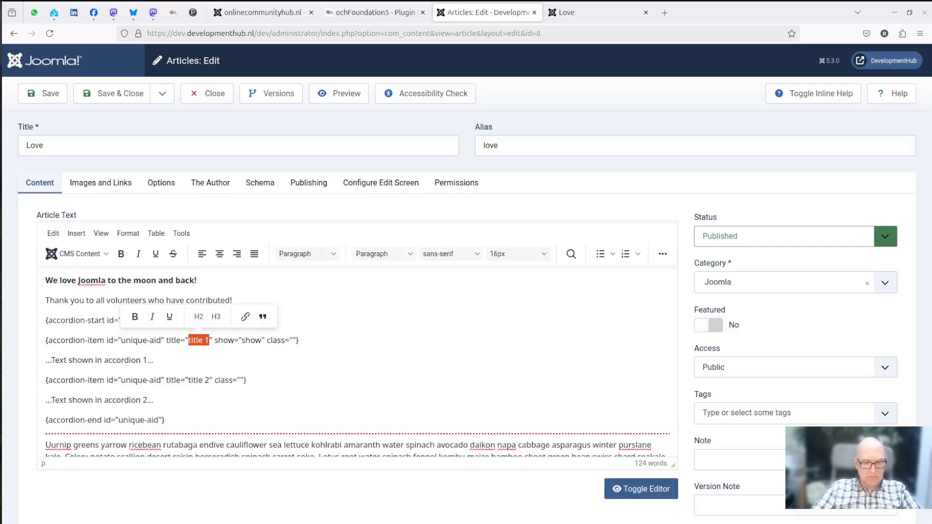
text(Generic)
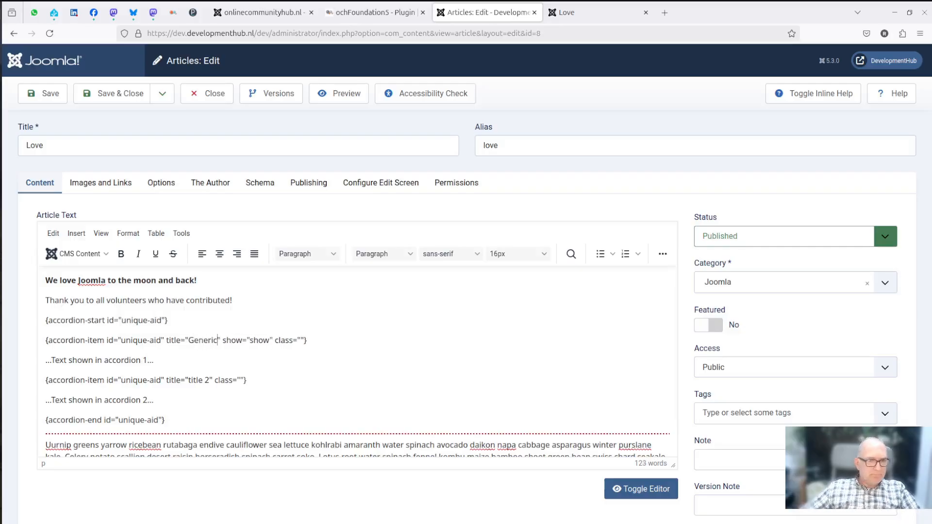
double_click(59, 360)
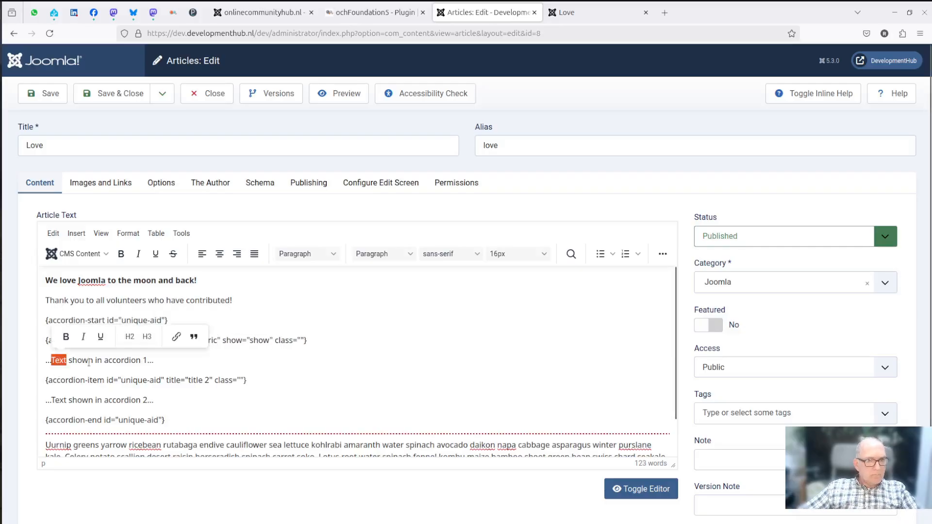
drag(155, 362, 41, 362)
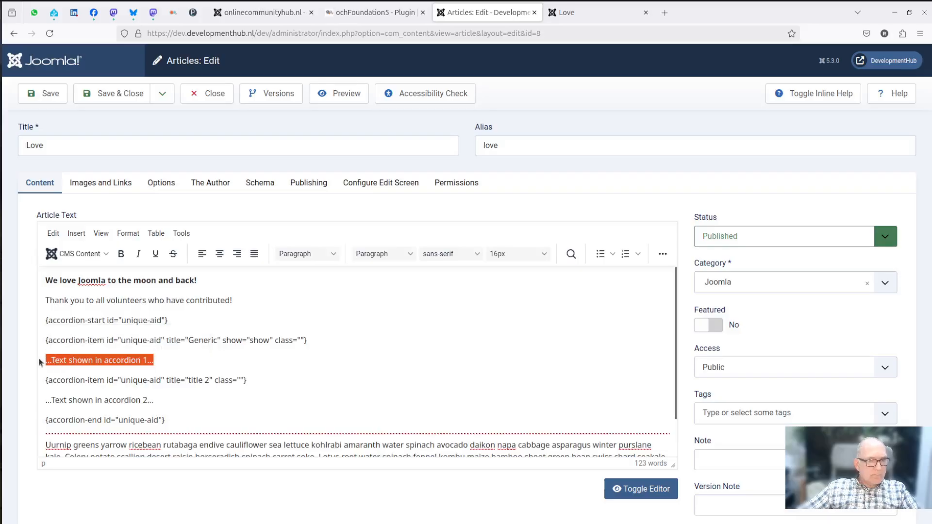
key(BackSpace)
text(Generic information.)
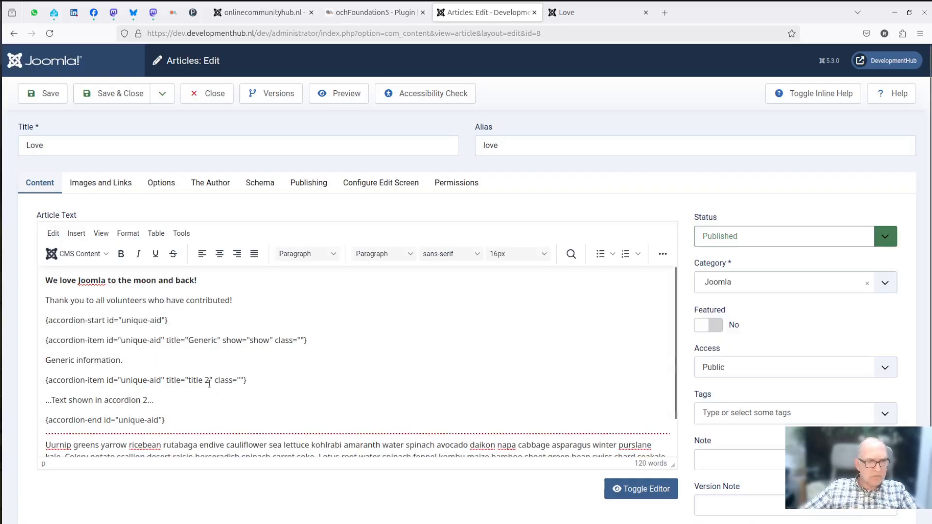
Set the second accordion item's title to "Advanced" and replace its placeholder text with "Advanced and detailed information!"
drag(188, 381, 208, 382)
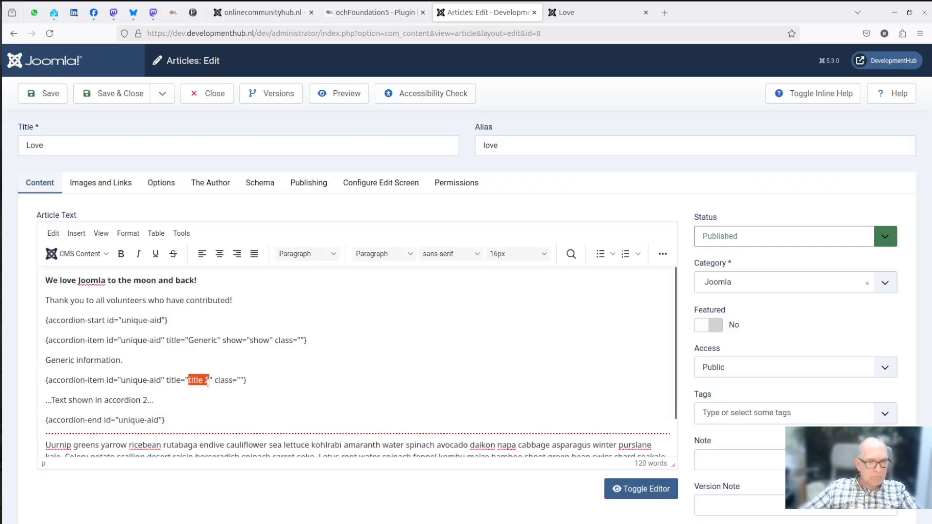
text(Advanced)
drag(45, 401, 158, 401)
text(A)
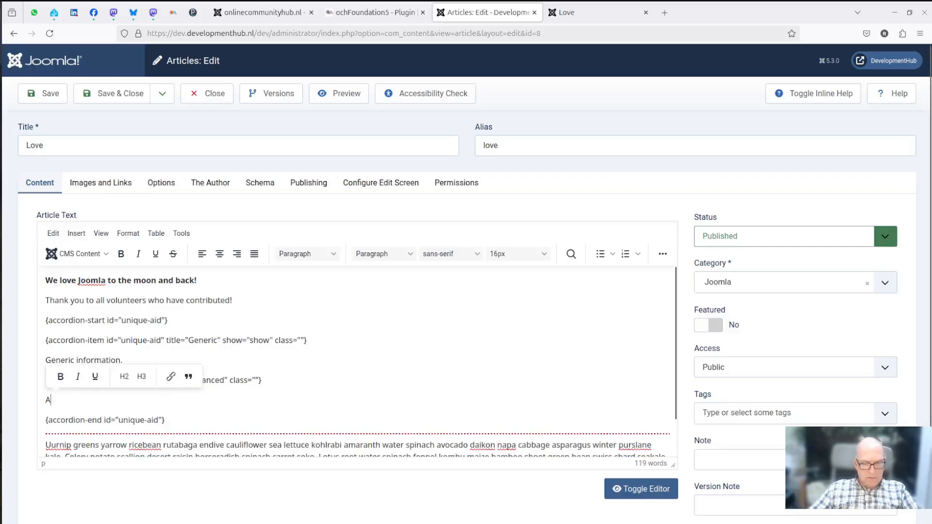
text(dvanced and detailed information!)
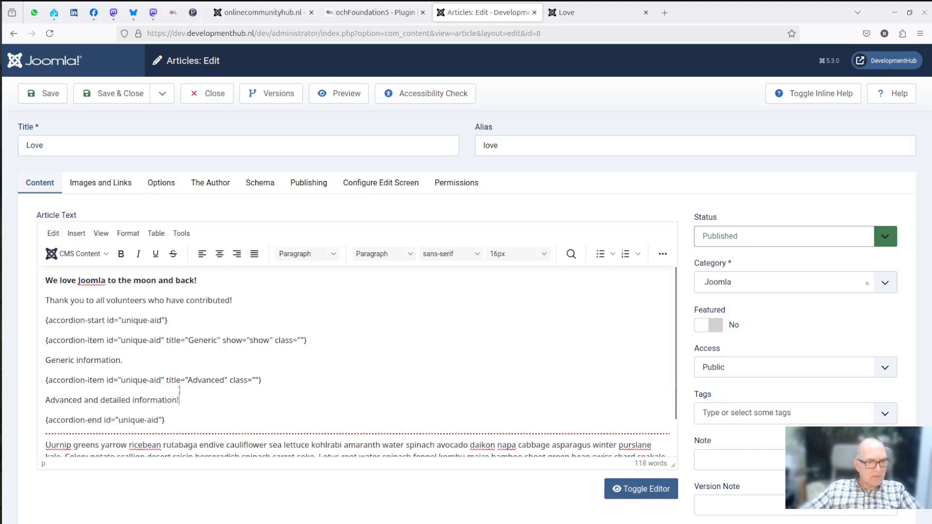
Save the article with the accordion and refresh the Love page on the site
click(53, 97)
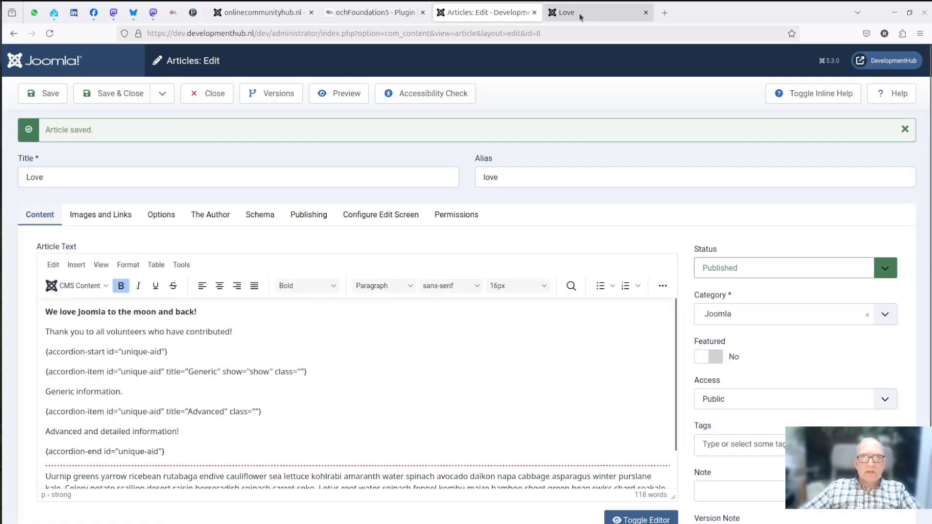
click(578, 13)
click(50, 34)
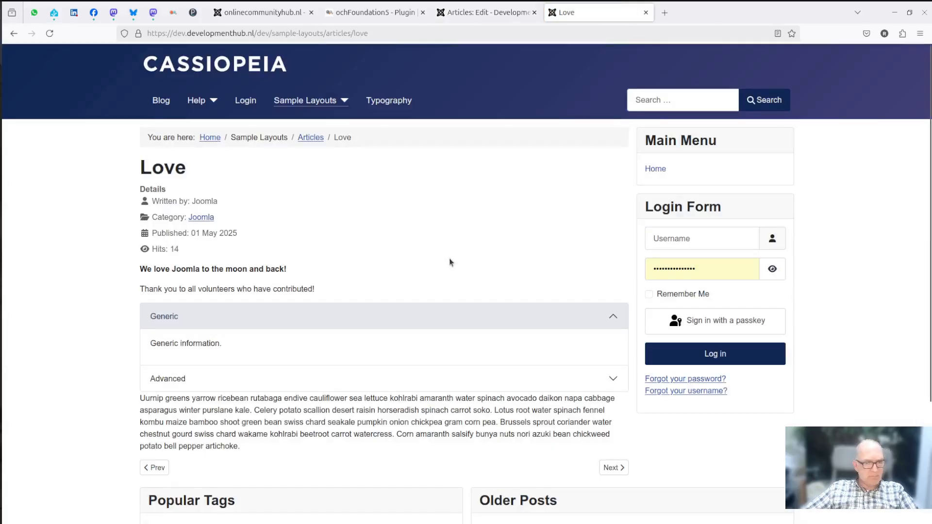
Test the accordion on the Love page by collapsing and expanding its Generic and Advanced items
click(245, 320)
click(243, 342)
click(242, 342)
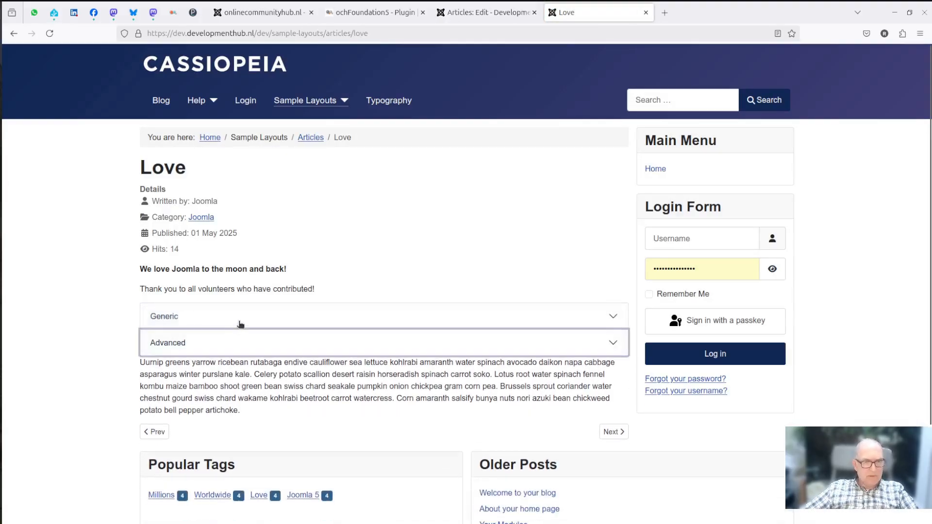
click(241, 319)
click(239, 378)
click(228, 323)
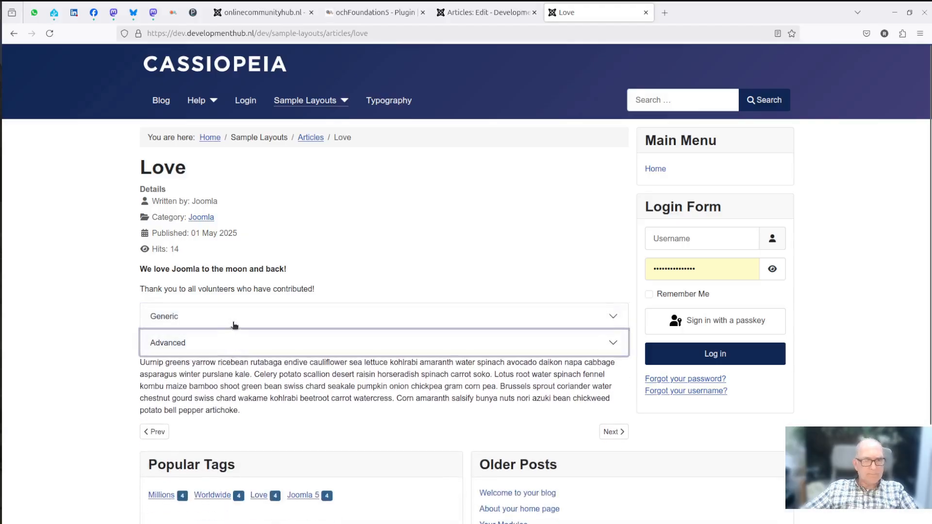
click(234, 323)
click(239, 374)
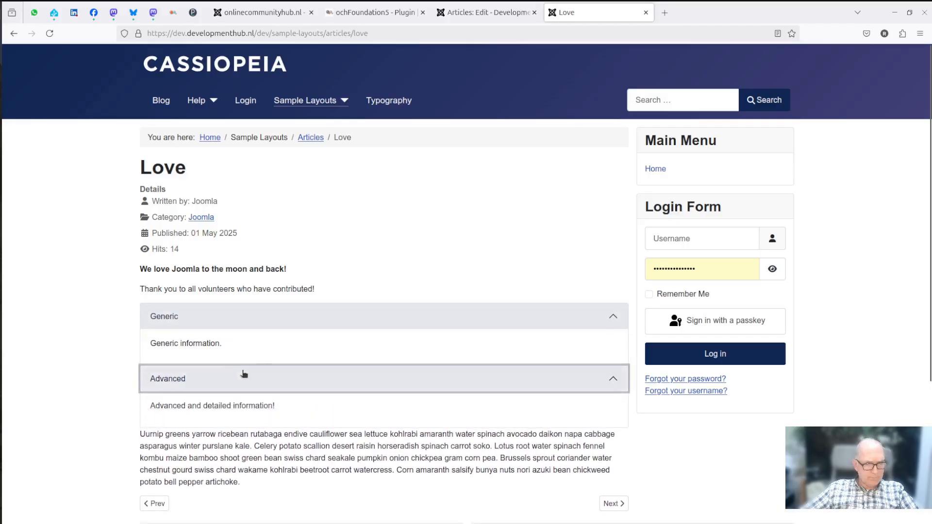
Return to the article editor and insert a second ochElements accordions block below the Advanced item's text, inside the existing accordion
click(488, 13)
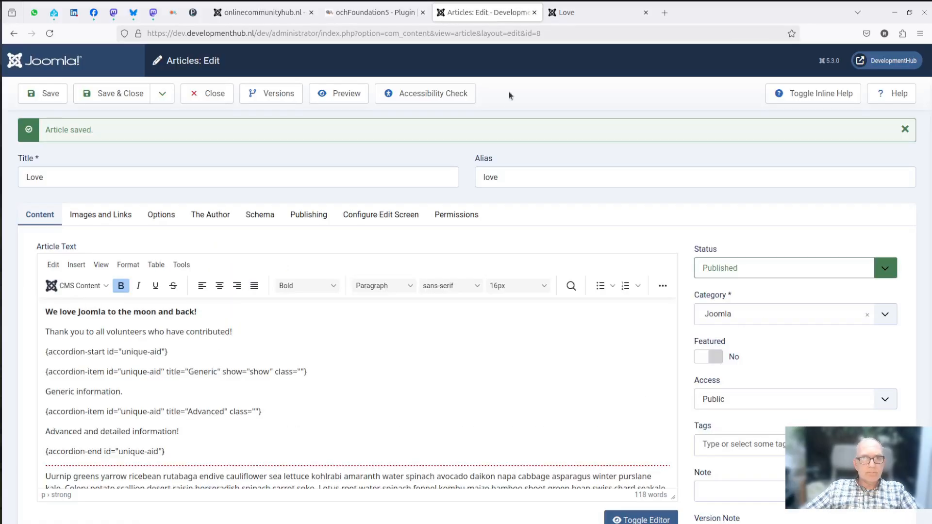
key(ctrl+shift+b)
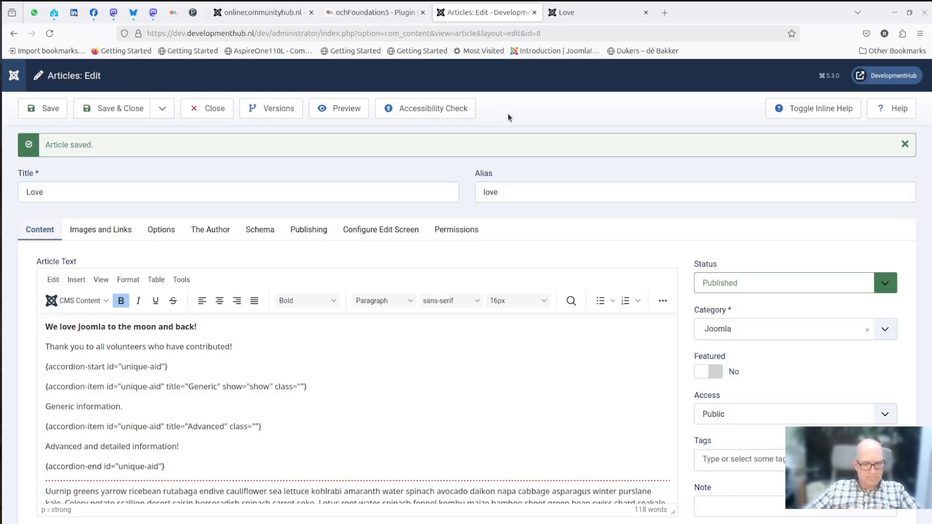
key(ctrl+shift+b)
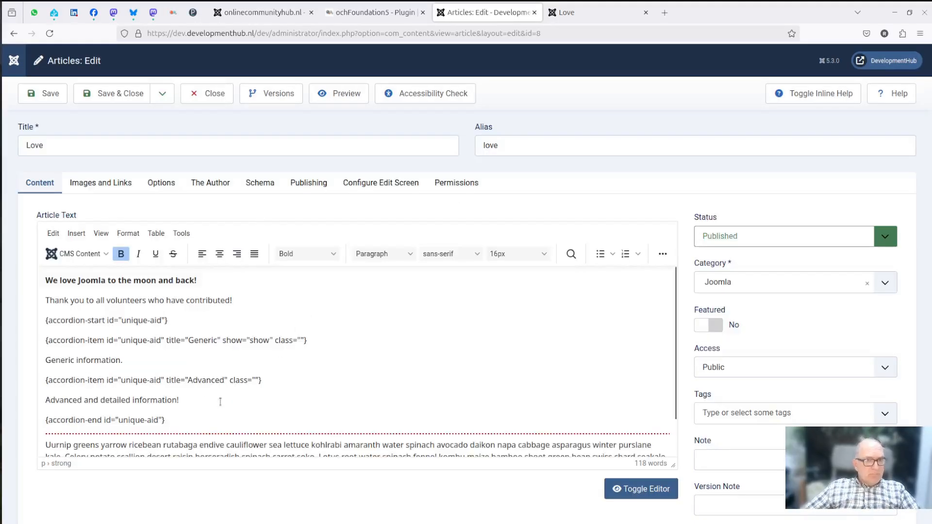
click(204, 400)
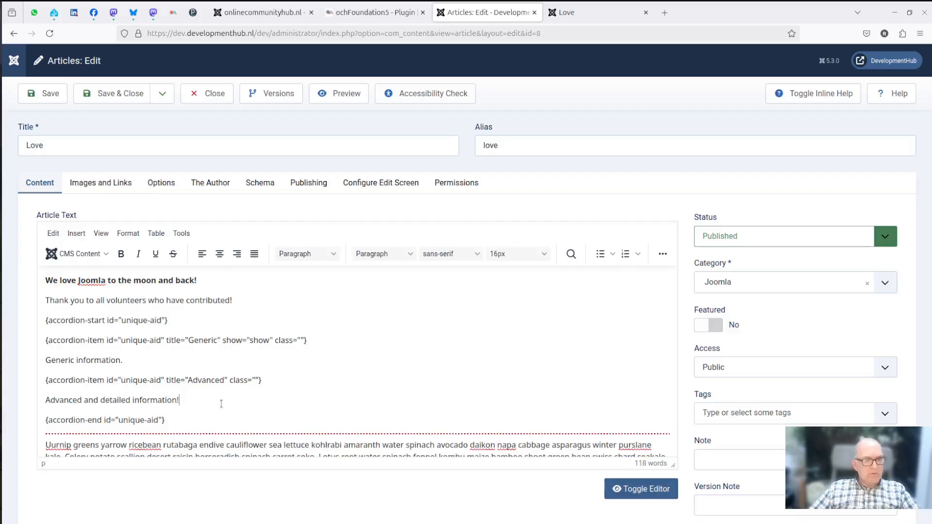
key(Return)
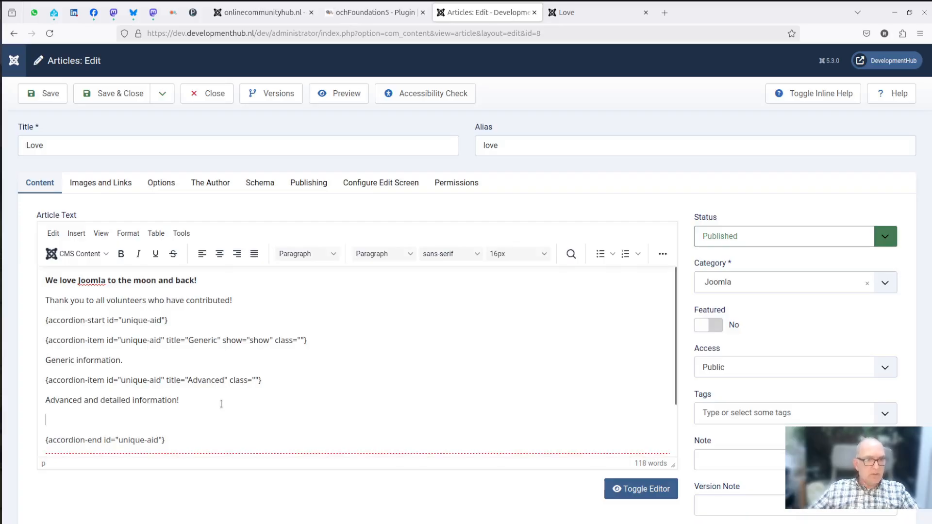
click(111, 258)
click(87, 399)
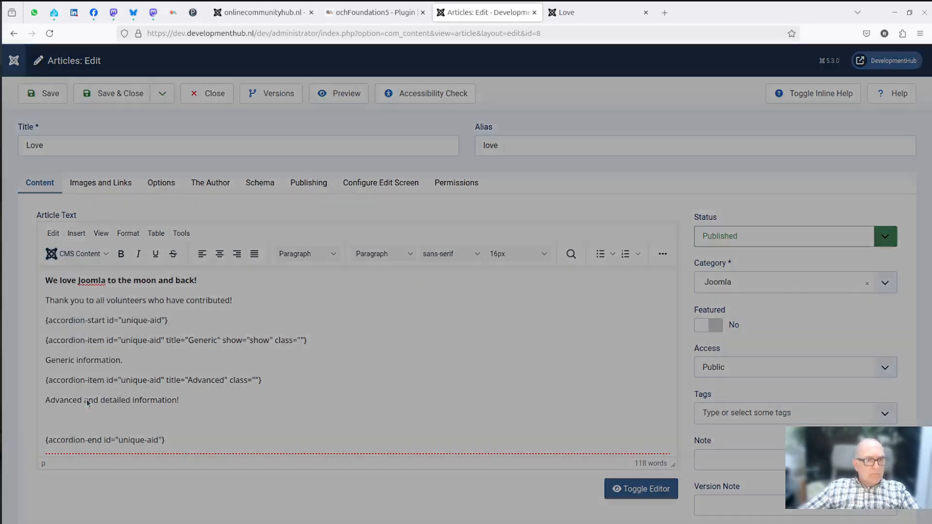
click(683, 186)
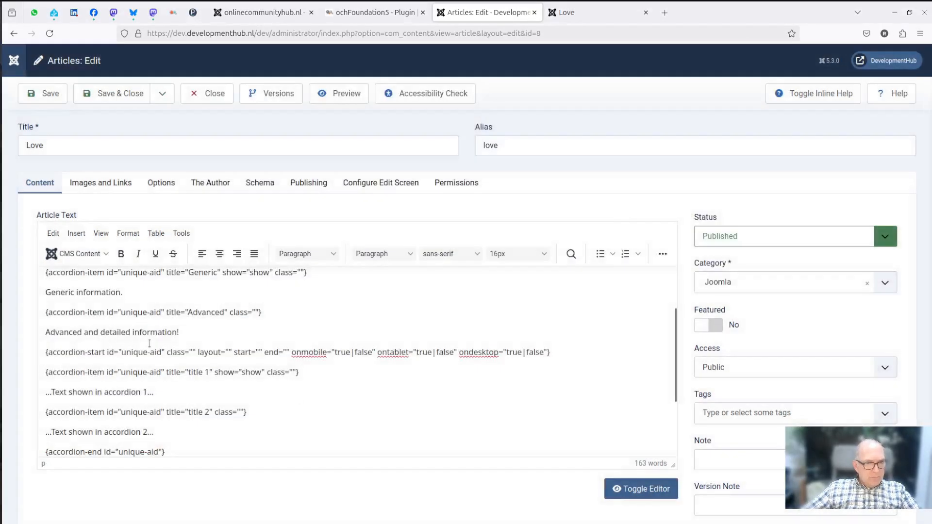
Set the id to "unique-aid2" in all the nested accordion's tags and remove the remaining attributes from its accordion-start tag
click(123, 353)
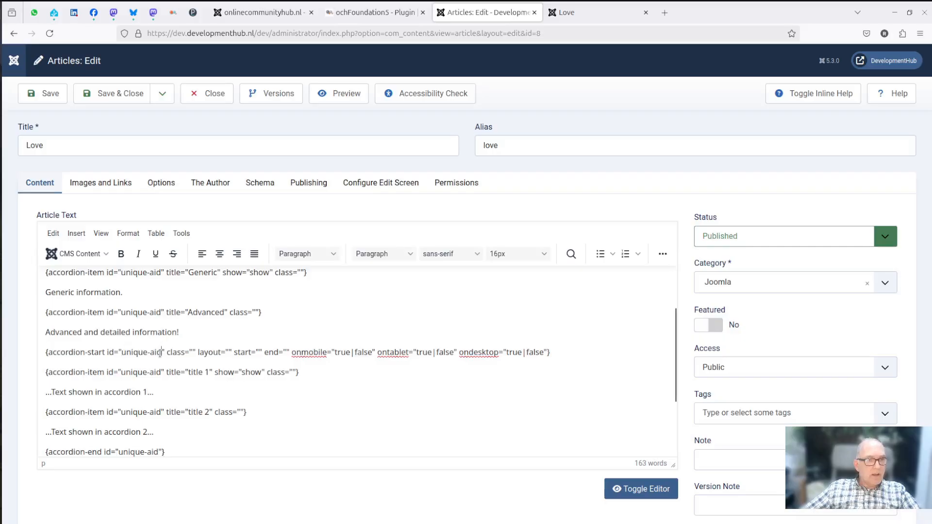
click(162, 353)
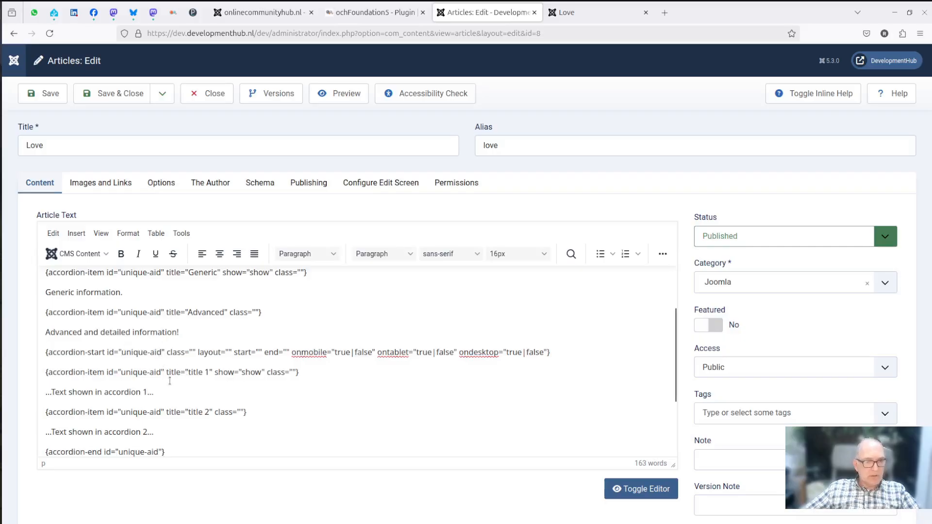
text(2)
text(2)
click(161, 411)
text(2)
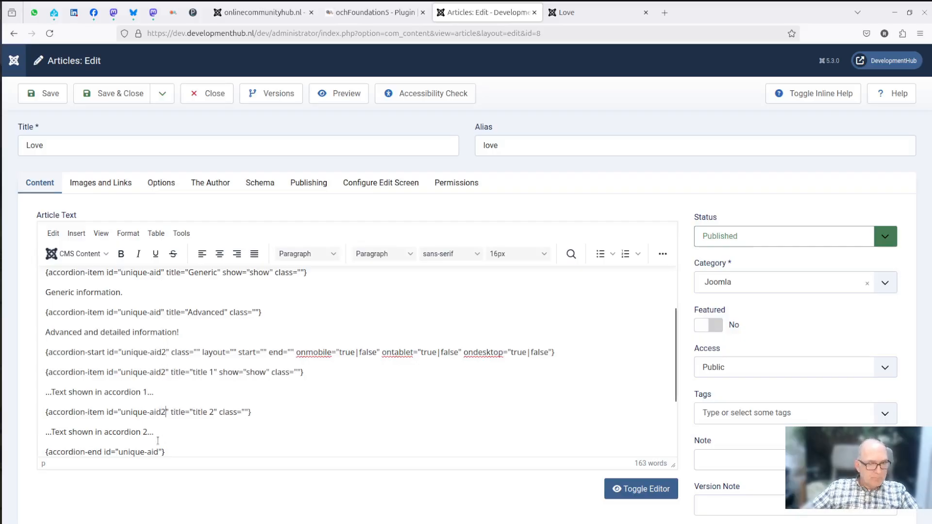
text(2)
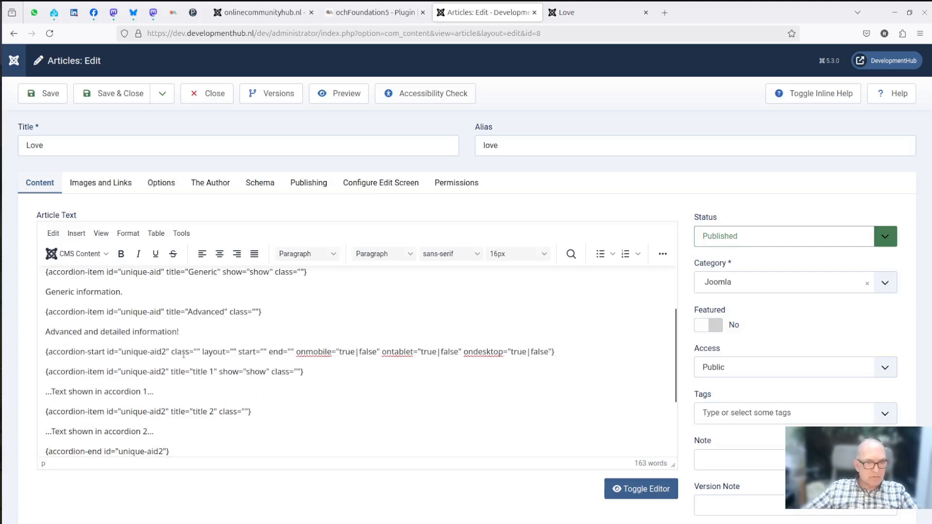
drag(168, 351, 552, 351)
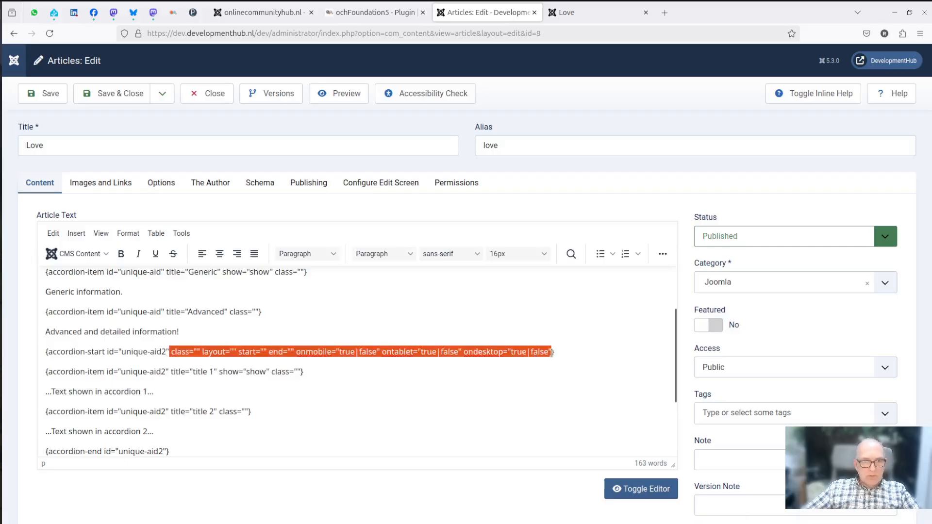
key(BackSpace)
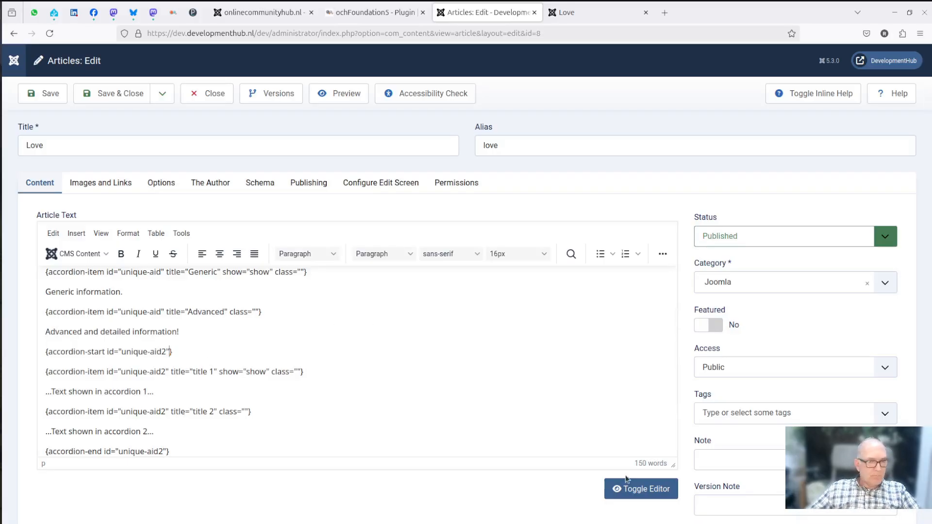
Save the article with the nested accordion and refresh the Love page on the site
click(51, 96)
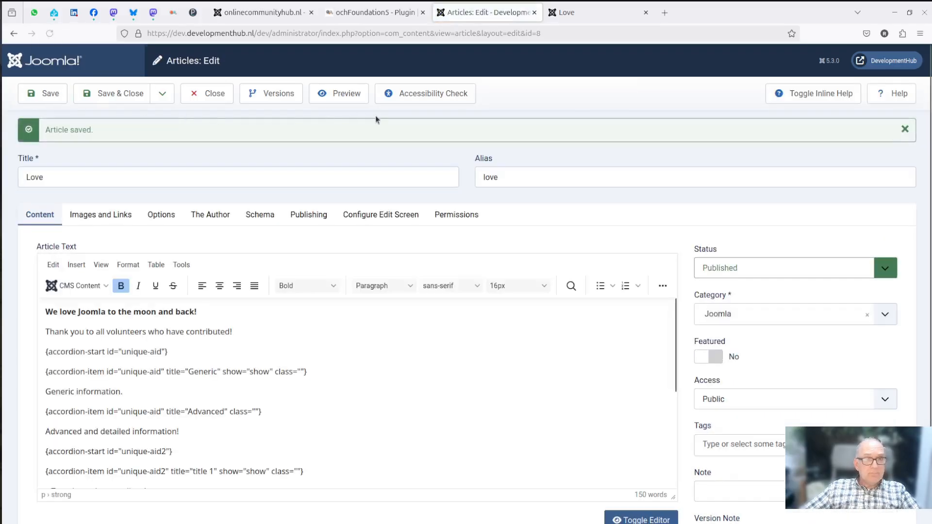
click(566, 13)
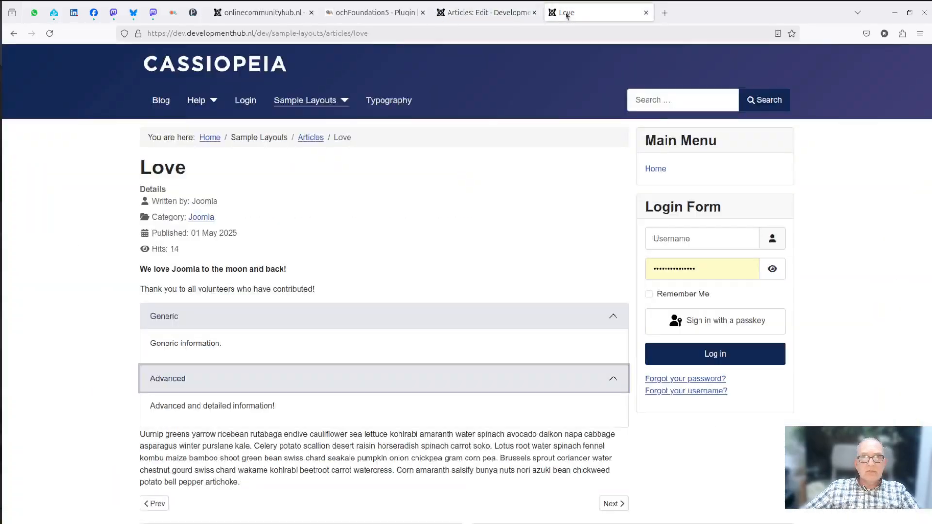
click(50, 34)
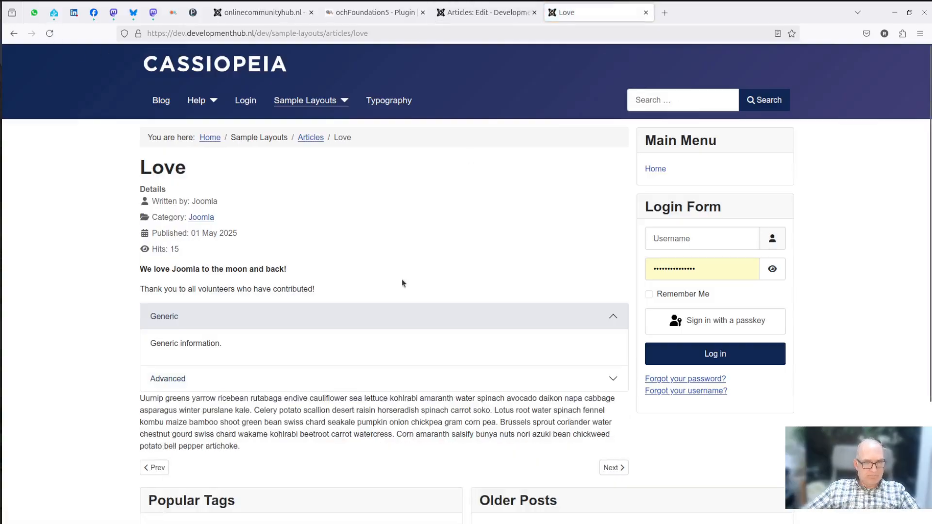
Test the nested accordion on the Love page by toggling Generic, Advanced and the inner title 1 and title 2 items
click(215, 318)
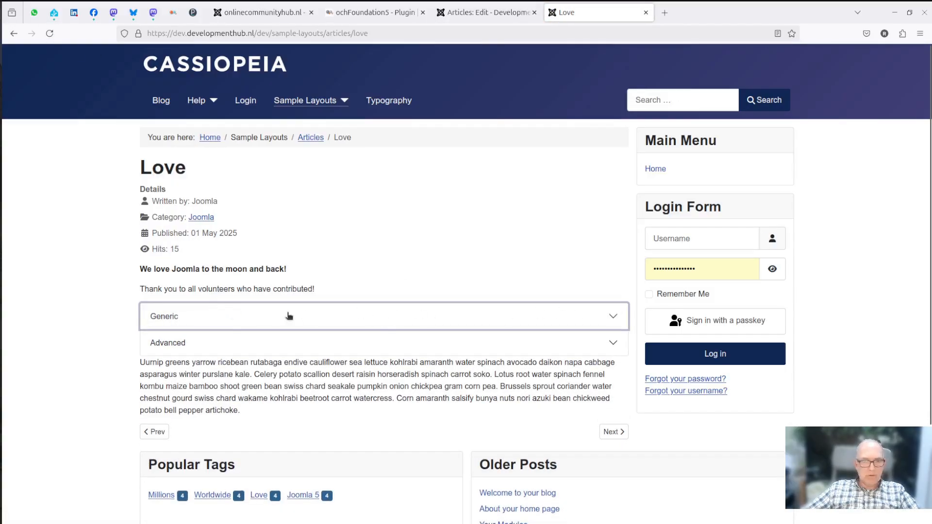
click(244, 316)
click(241, 379)
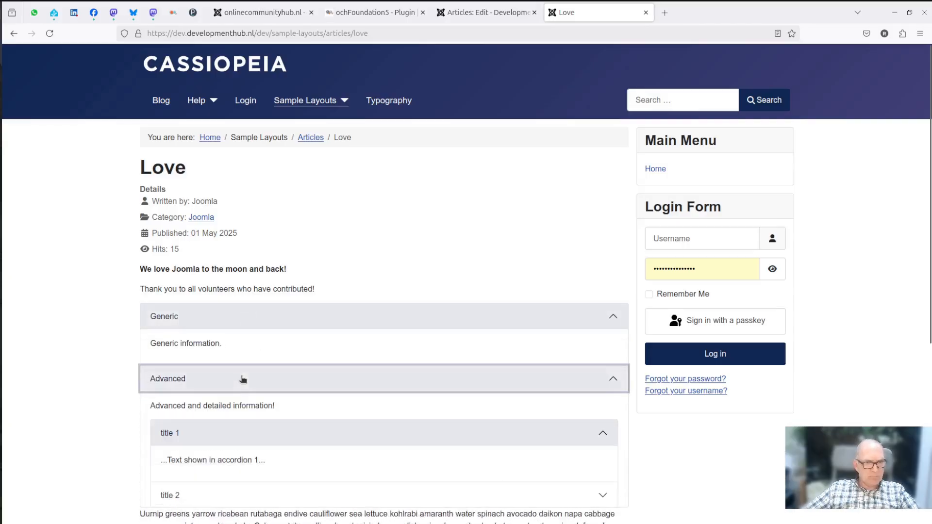
scroll(423, 372, down, 4)
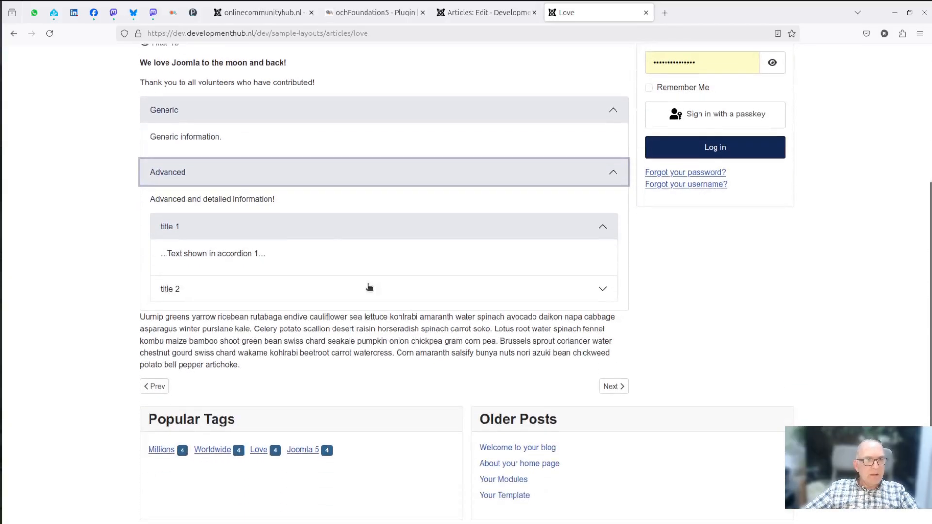
click(236, 233)
click(225, 259)
click(222, 256)
click(223, 229)
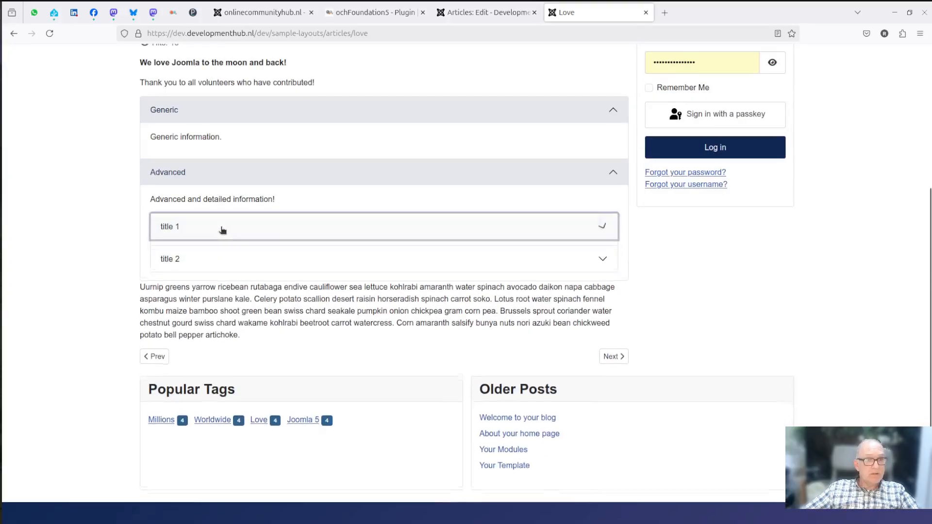
click(228, 289)
click(360, 226)
click(359, 257)
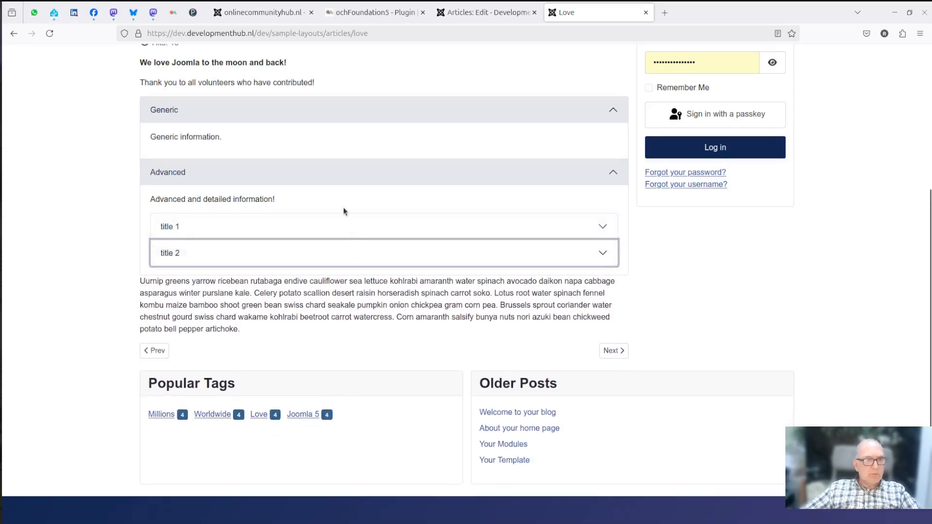
click(339, 181)
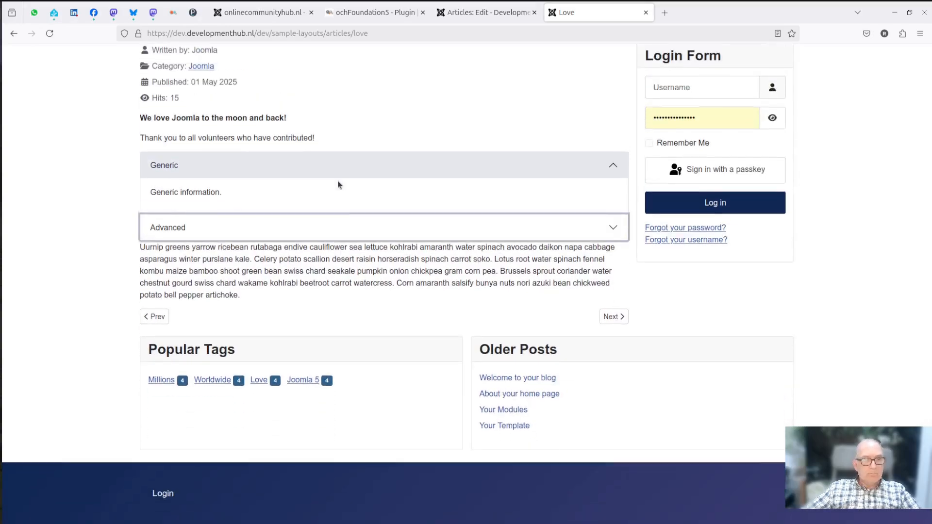
Return to the article editor and insert an ochElements tabs block on the empty line below the thank-you sentence
key(ctrl+Page_Up)
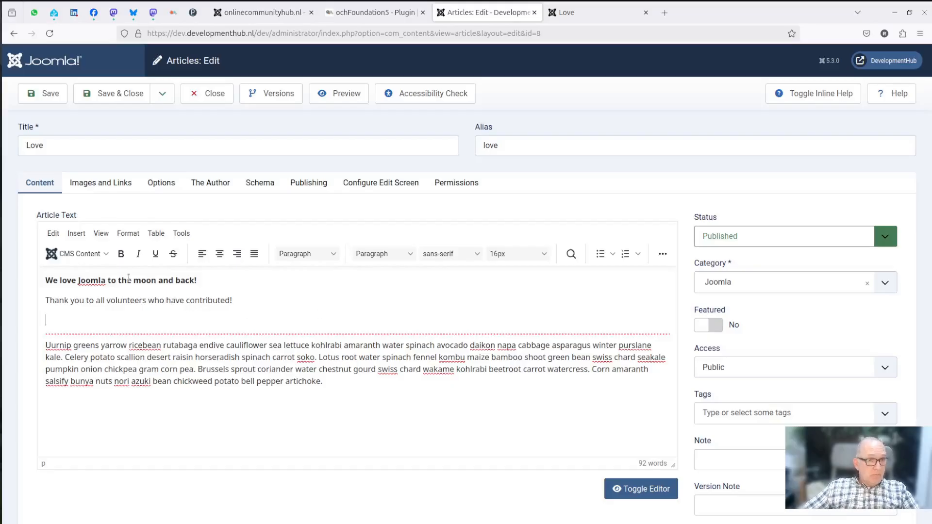
click(106, 256)
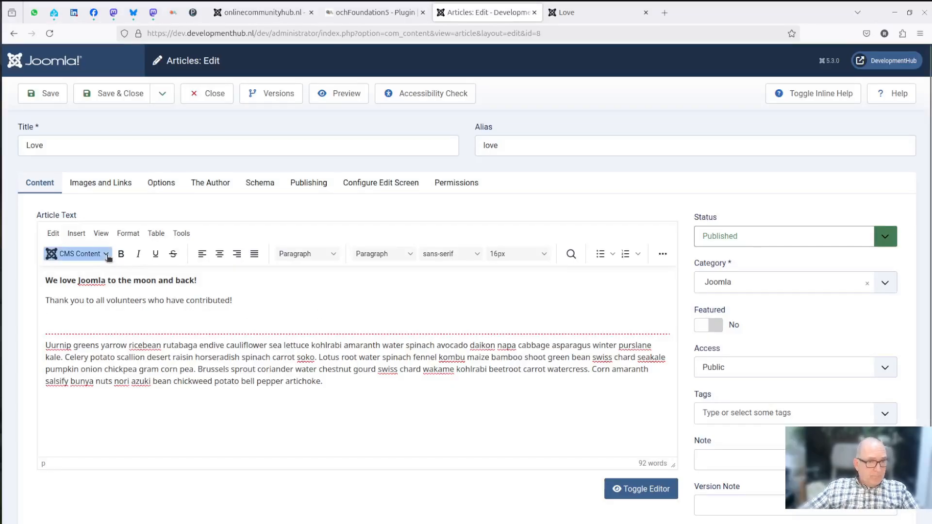
click(96, 400)
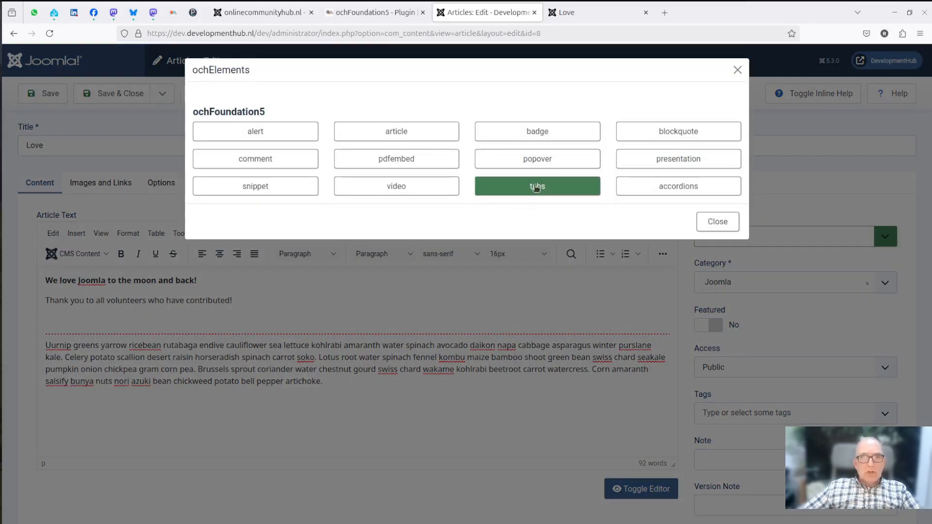
click(536, 188)
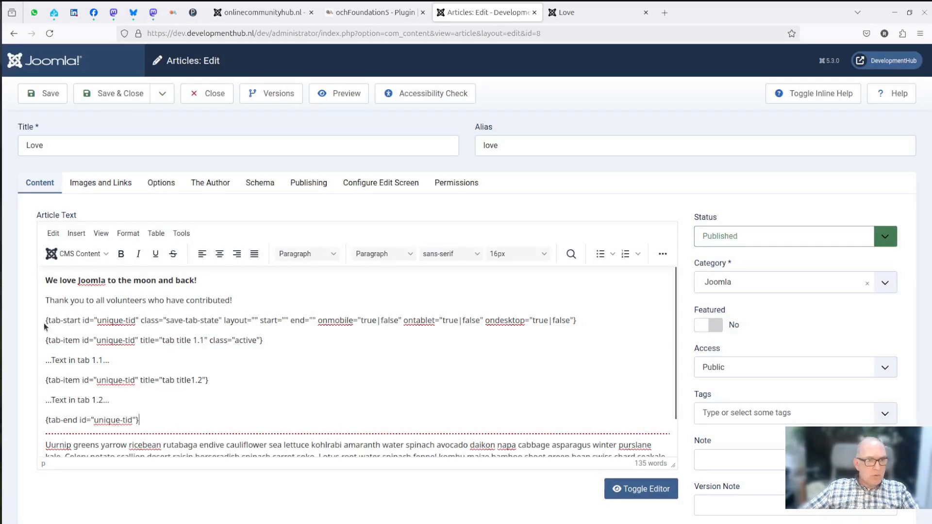
Remove the layout, start, end, onmobile, ontablet and ondesktop attributes from the tab-start tag, keeping its id and class
drag(46, 320, 142, 416)
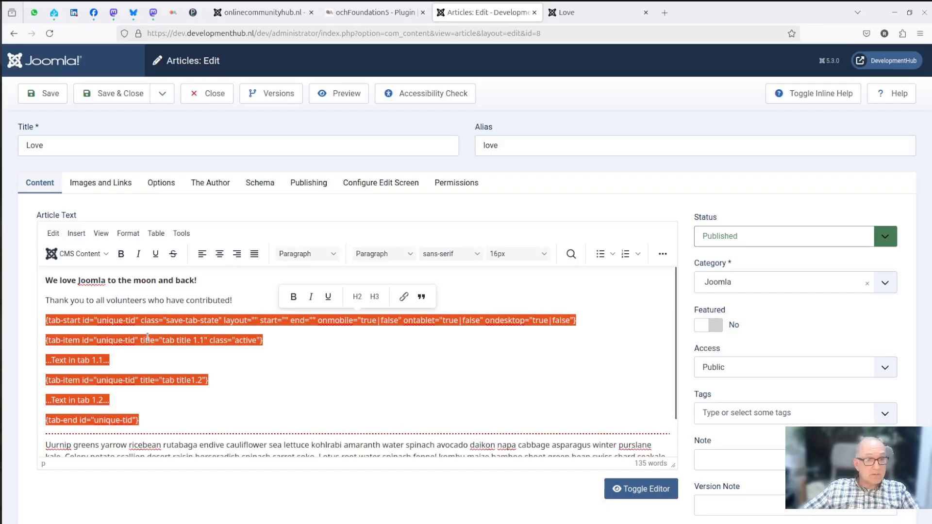
click(103, 323)
double_click(104, 321)
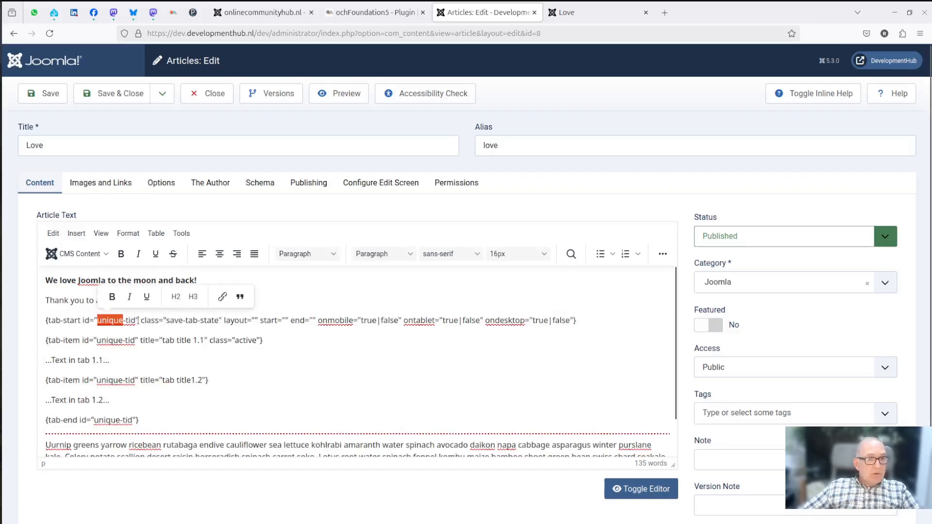
shift+click(136, 320)
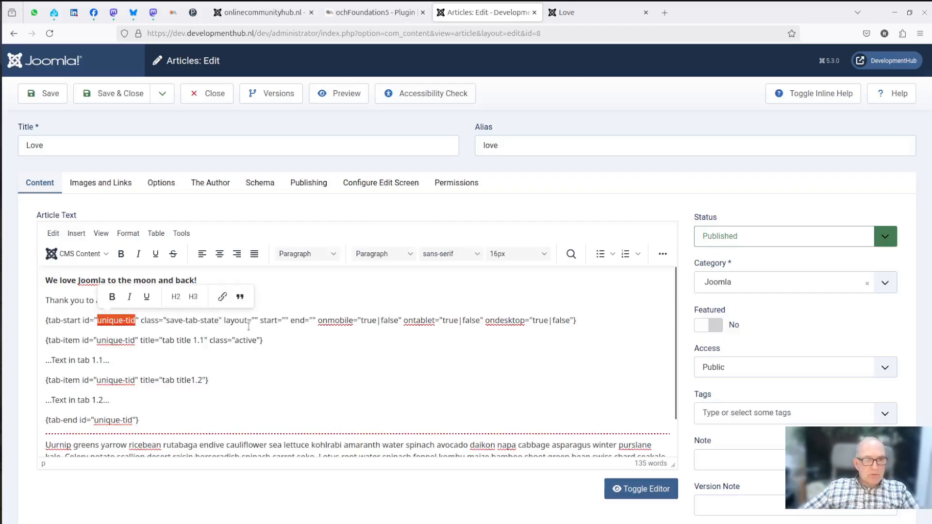
click(222, 320)
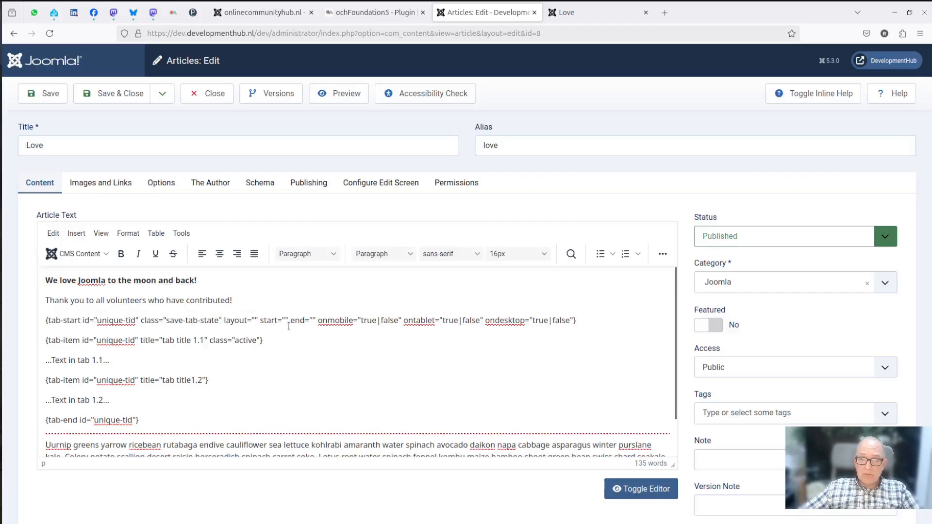
shift+click(573, 320)
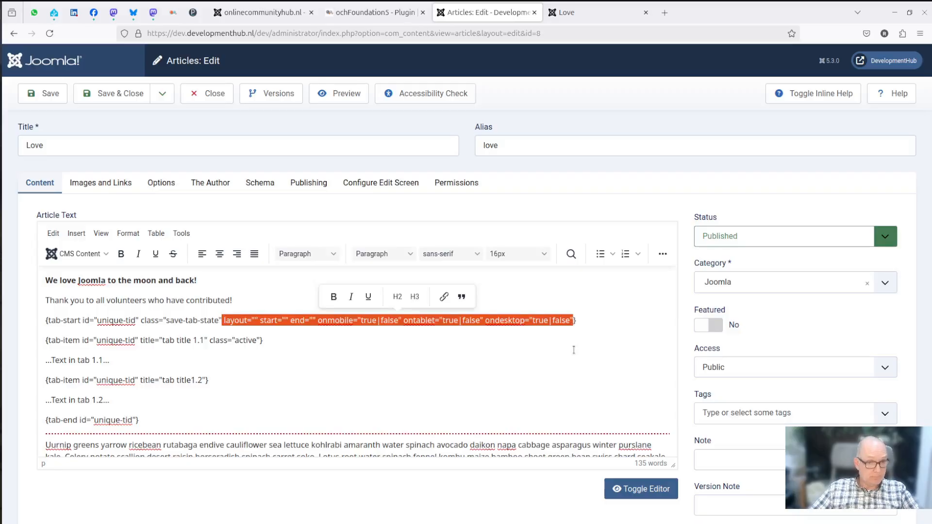
key(Delete)
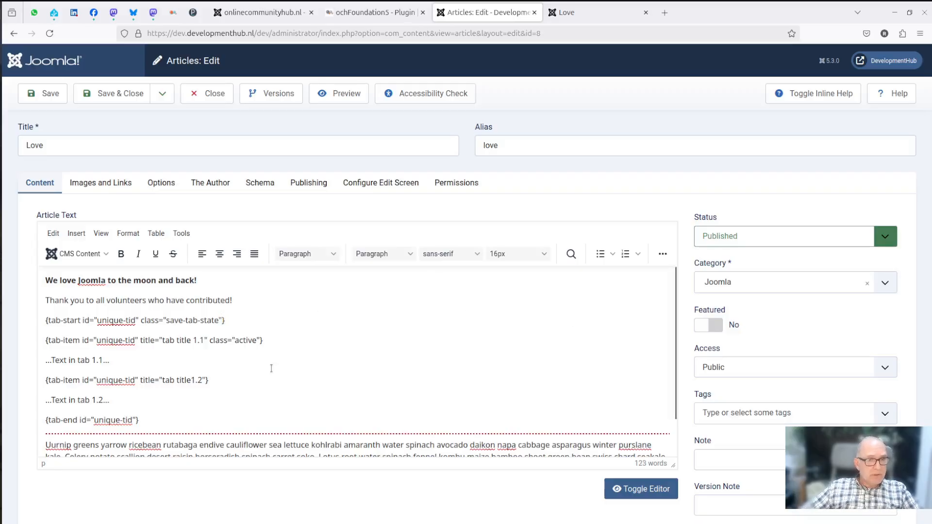
Set the first tab item's title to "Generic" and replace its placeholder text with "Generic text!"
drag(162, 341, 203, 340)
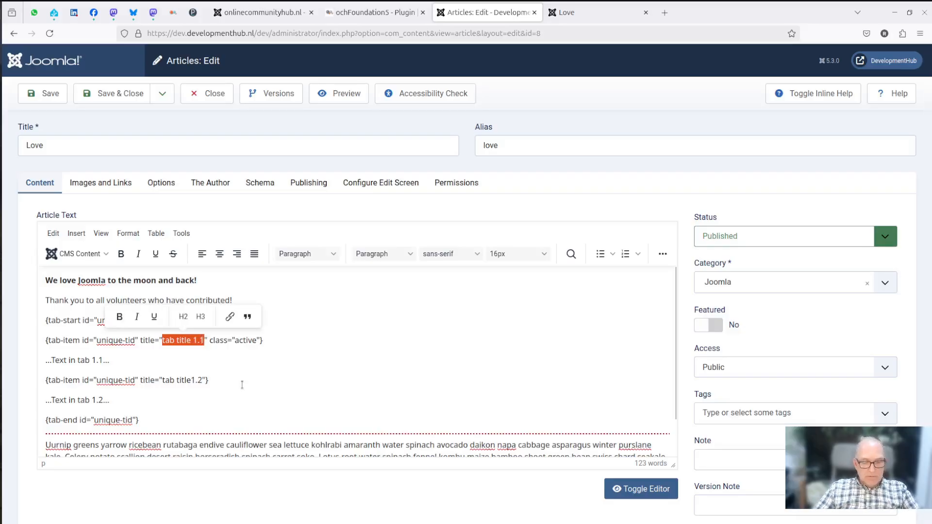
text(Gener)
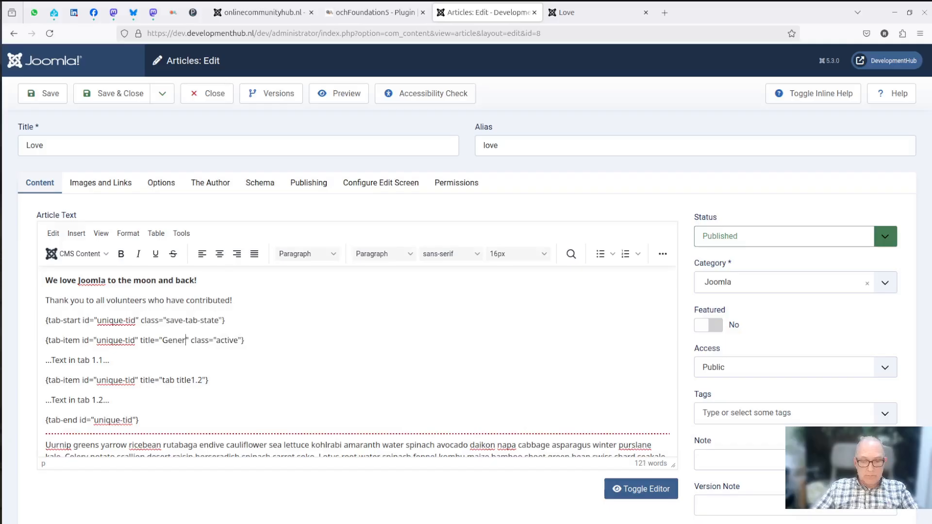
text(ic)
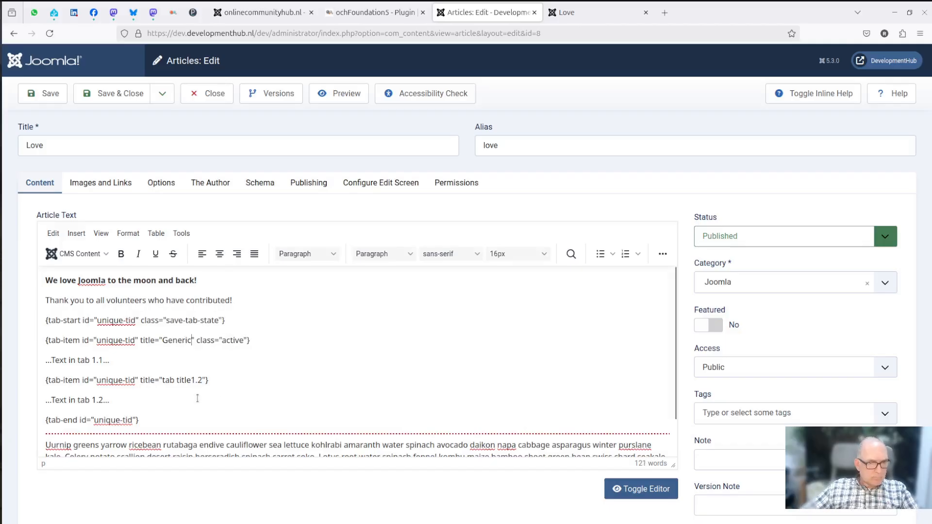
drag(47, 361, 144, 367)
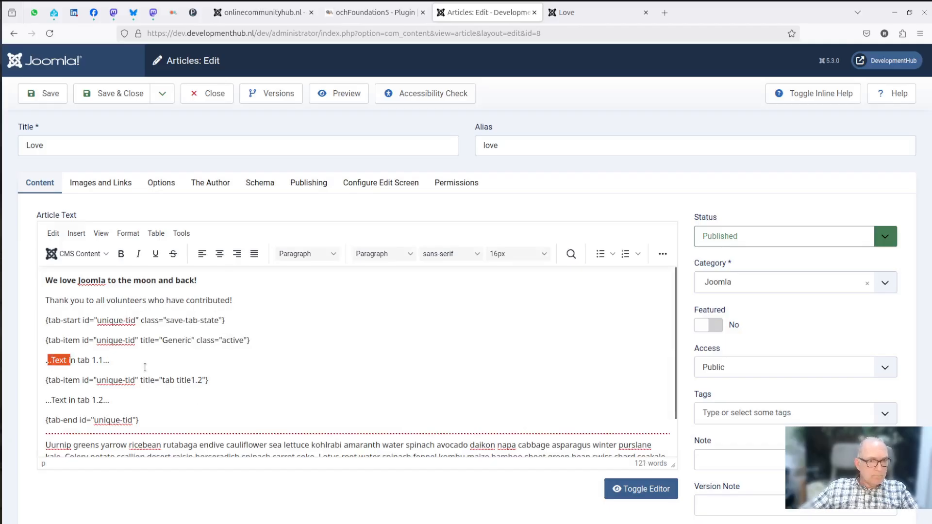
key(BackSpace)
text(Ge)
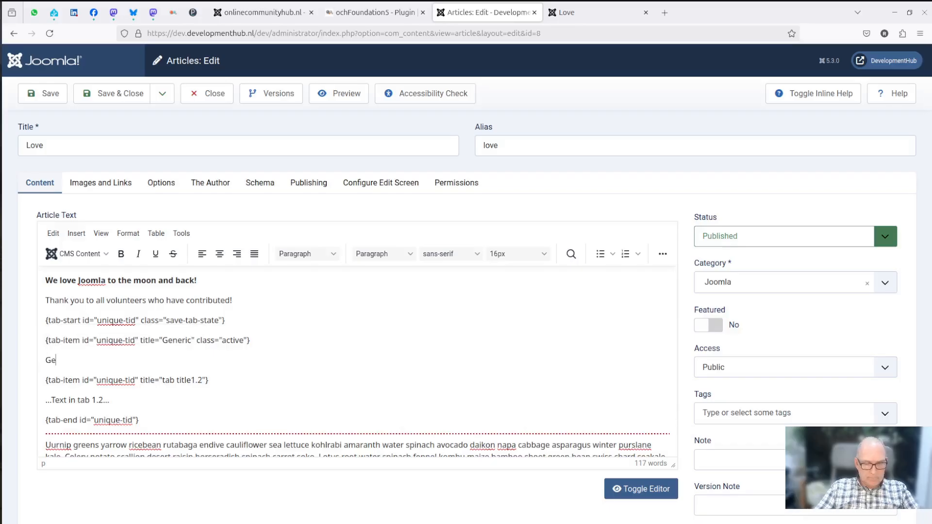
text(neric text!)
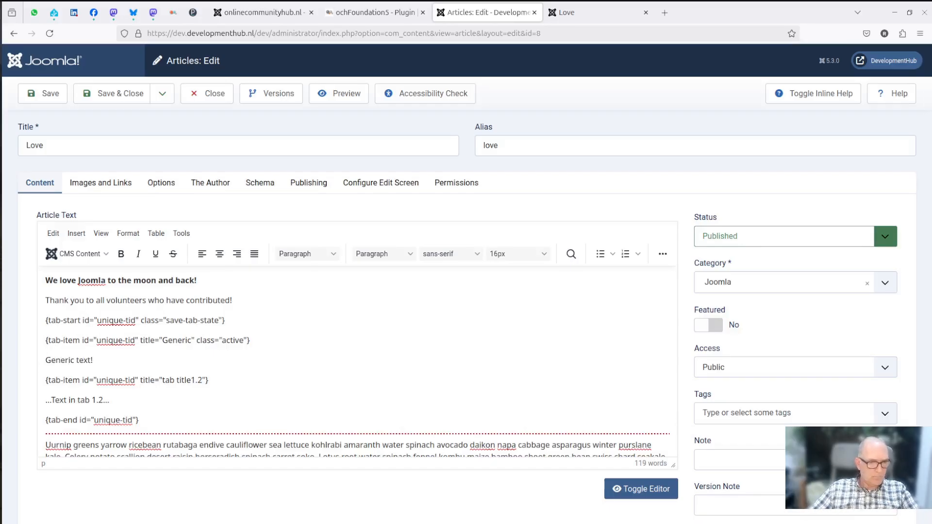
Set the second tab item's title to "Advanced" and replace its placeholder text with "Advaned text!"
drag(163, 381, 200, 378)
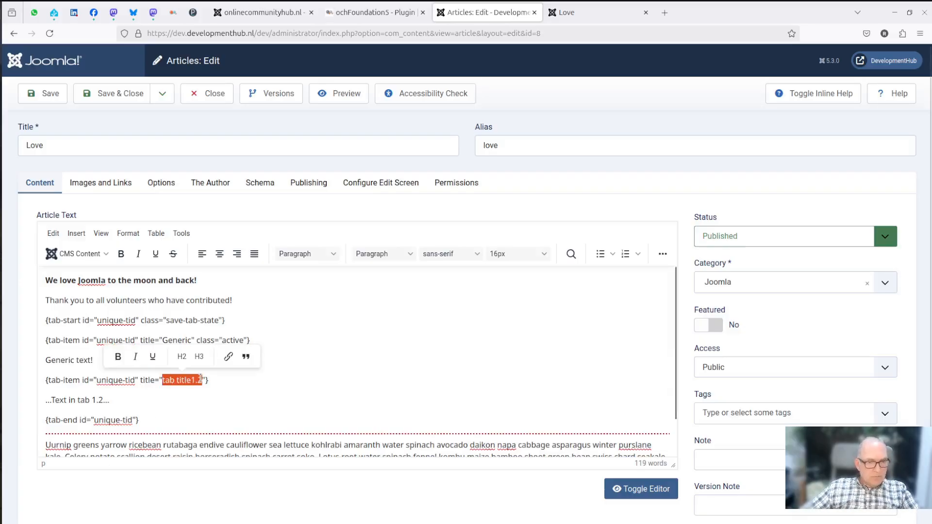
text(Advanced)
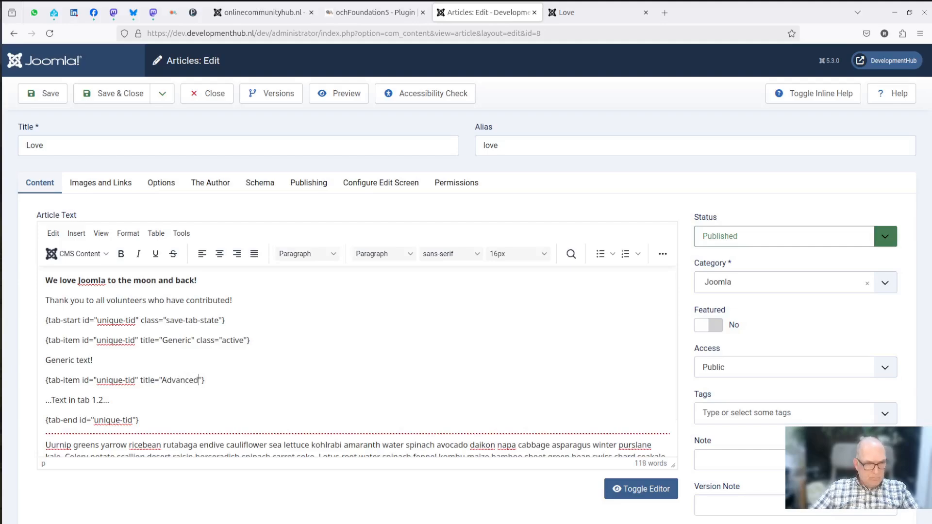
drag(46, 401, 130, 399)
text(Advan)
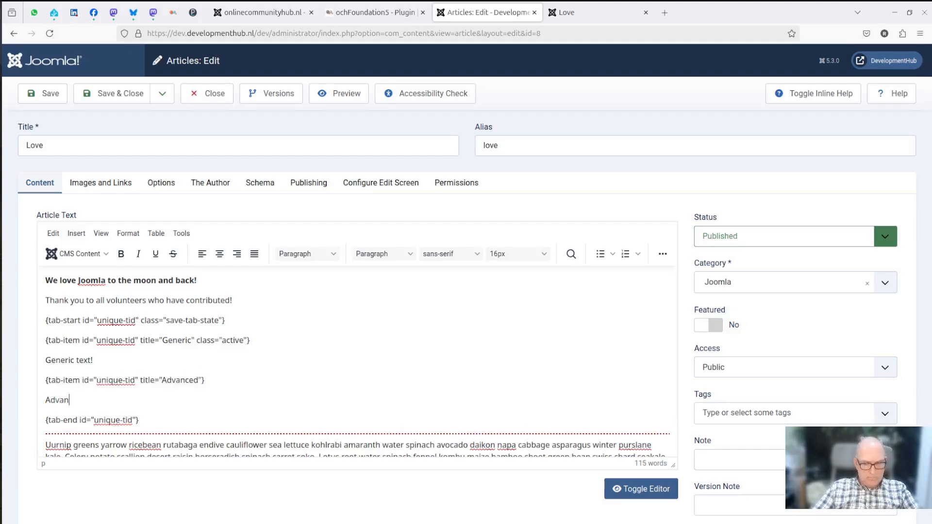
text(ed text!)
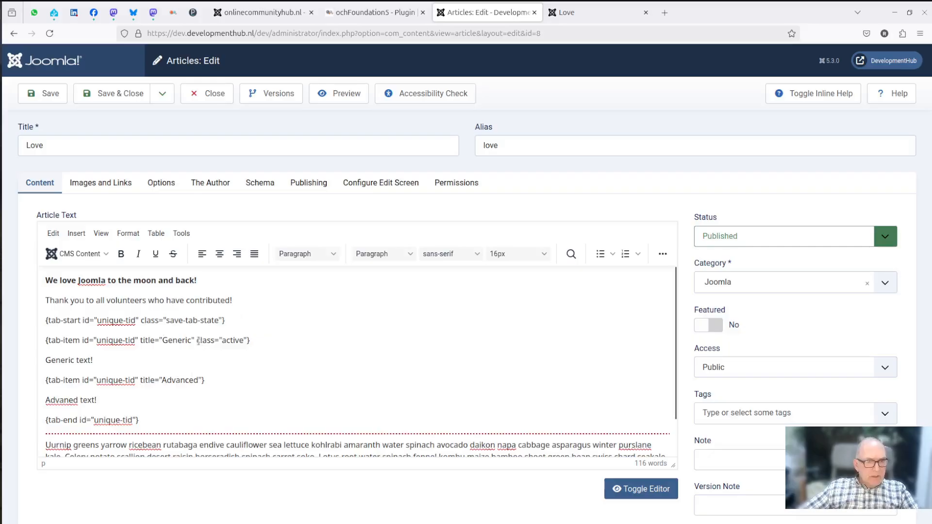
drag(194, 340, 203, 340)
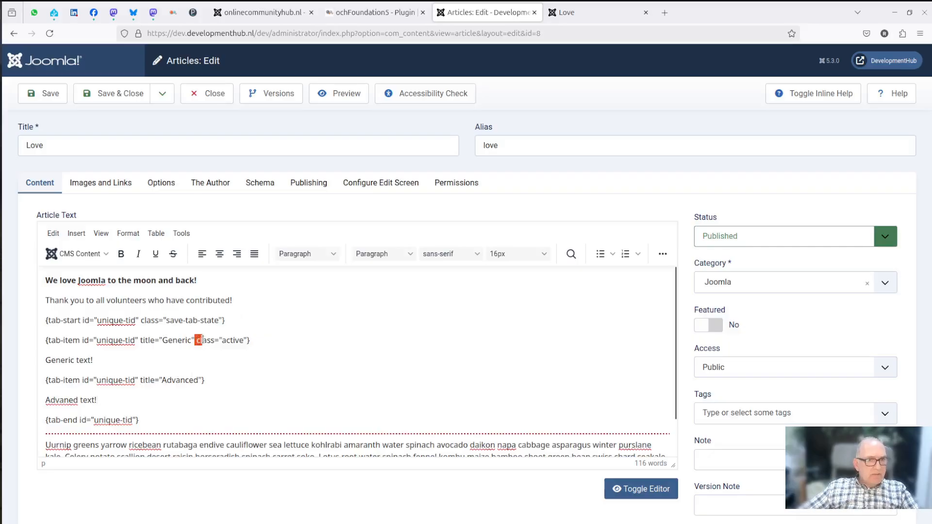
drag(249, 340, 194, 338)
click(219, 340)
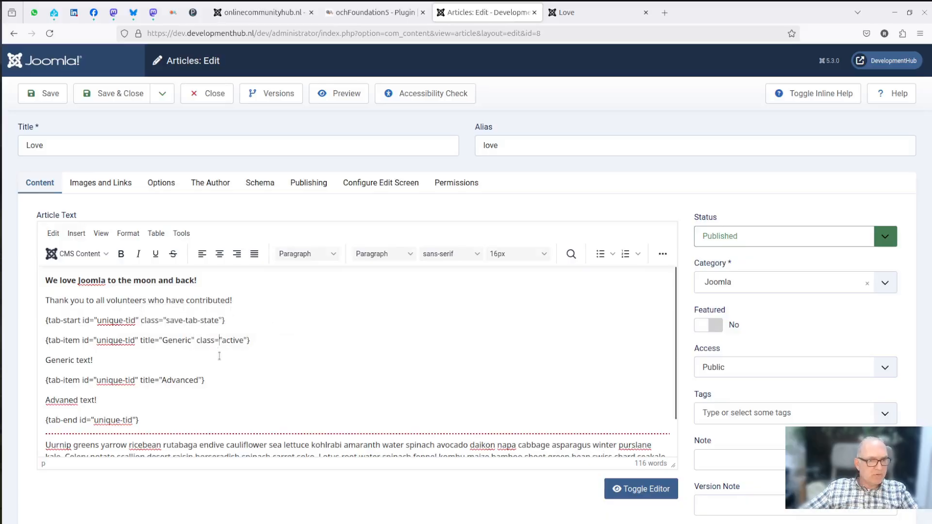
Save the Love article with its tabs block and reload the article's page on the public site
click(46, 94)
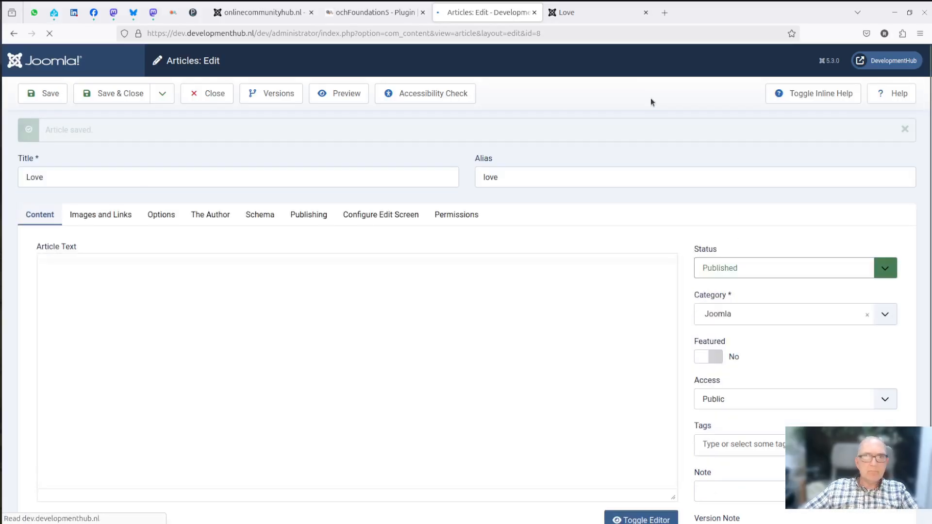
click(579, 17)
click(59, 37)
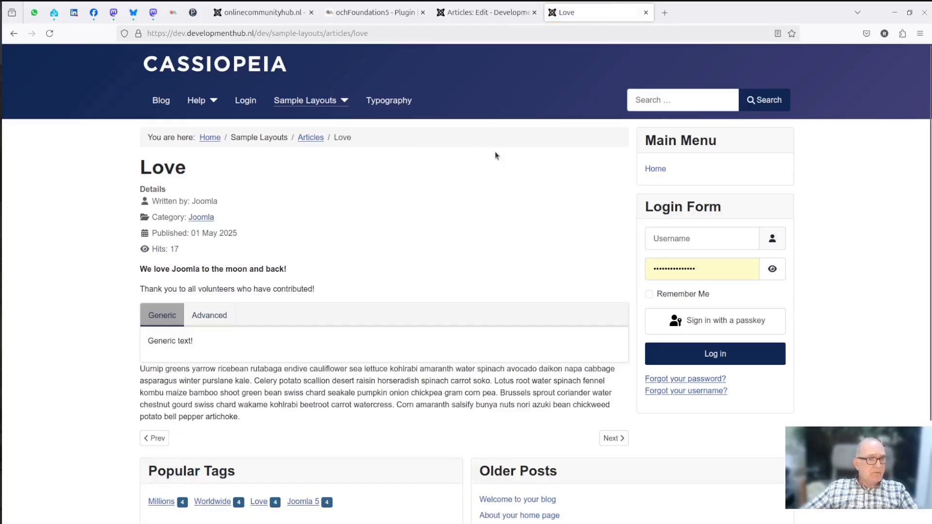
Check the Advanced and Generic tabs' content on the Love page, ending on Generic, and return to the article editor
click(199, 320)
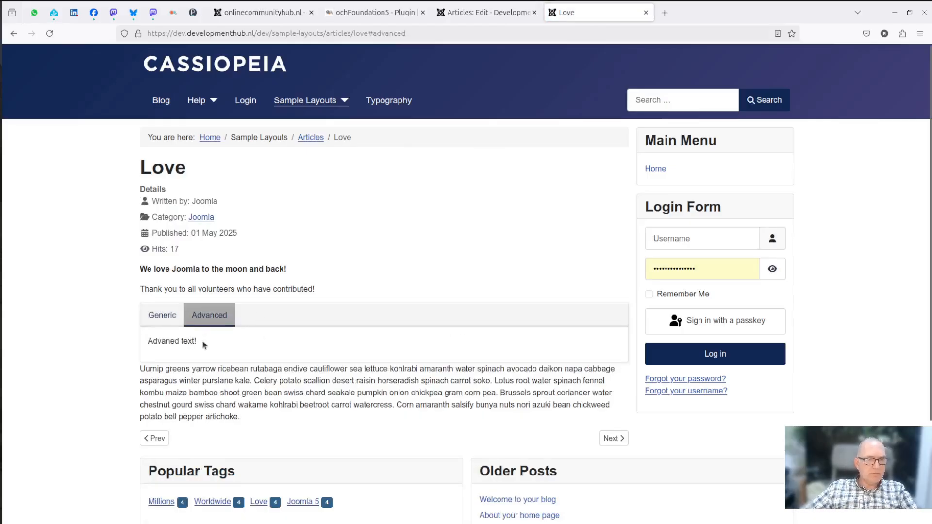
double_click(159, 341)
click(161, 320)
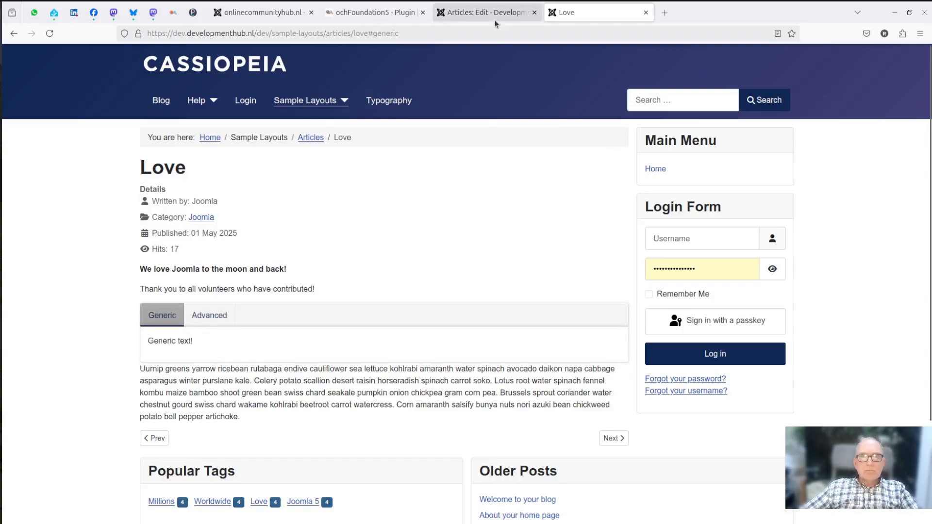
mouse_move(491, 14)
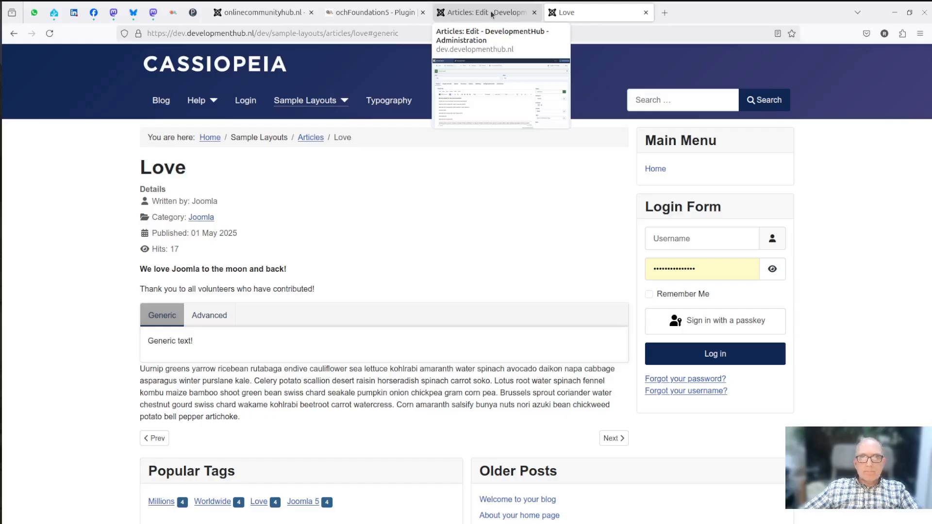
click(491, 14)
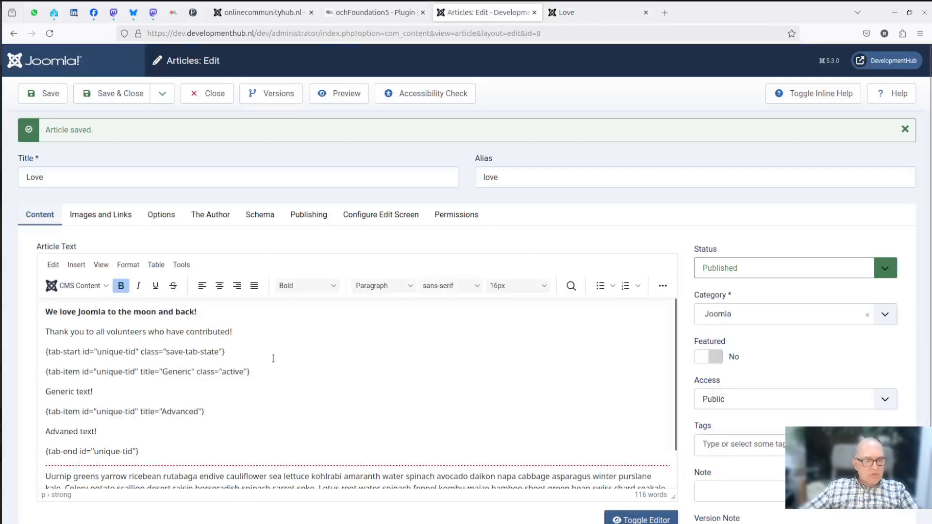